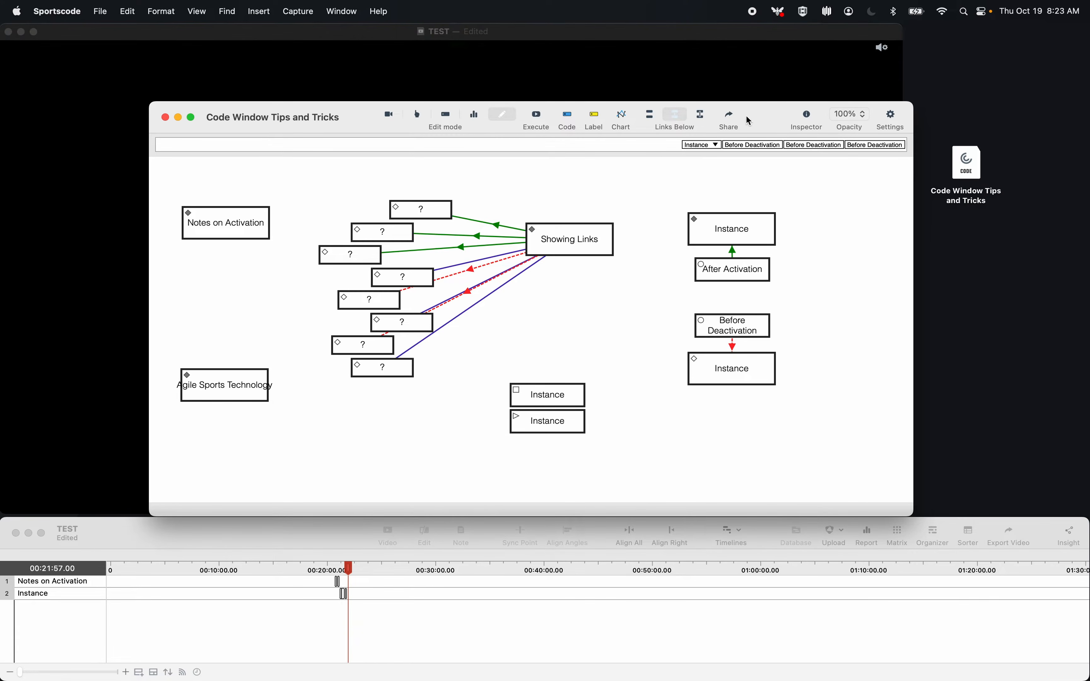
# Customize the code window's toolbar to include the Links control.
pyautogui.rightClick(775, 118)
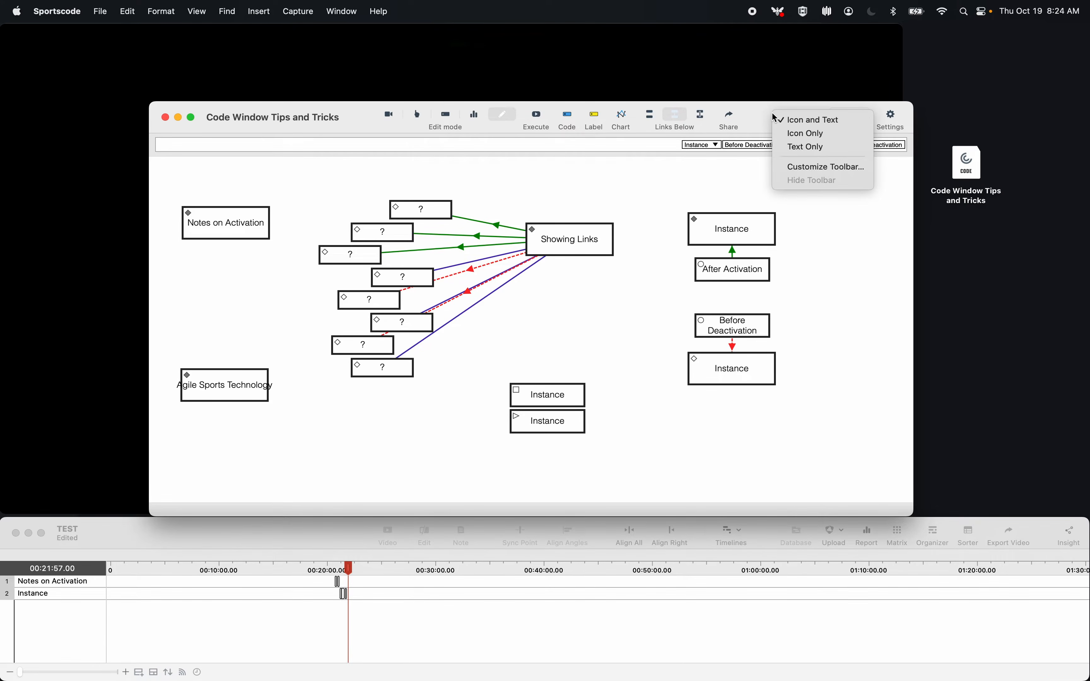
pyautogui.click(798, 167)
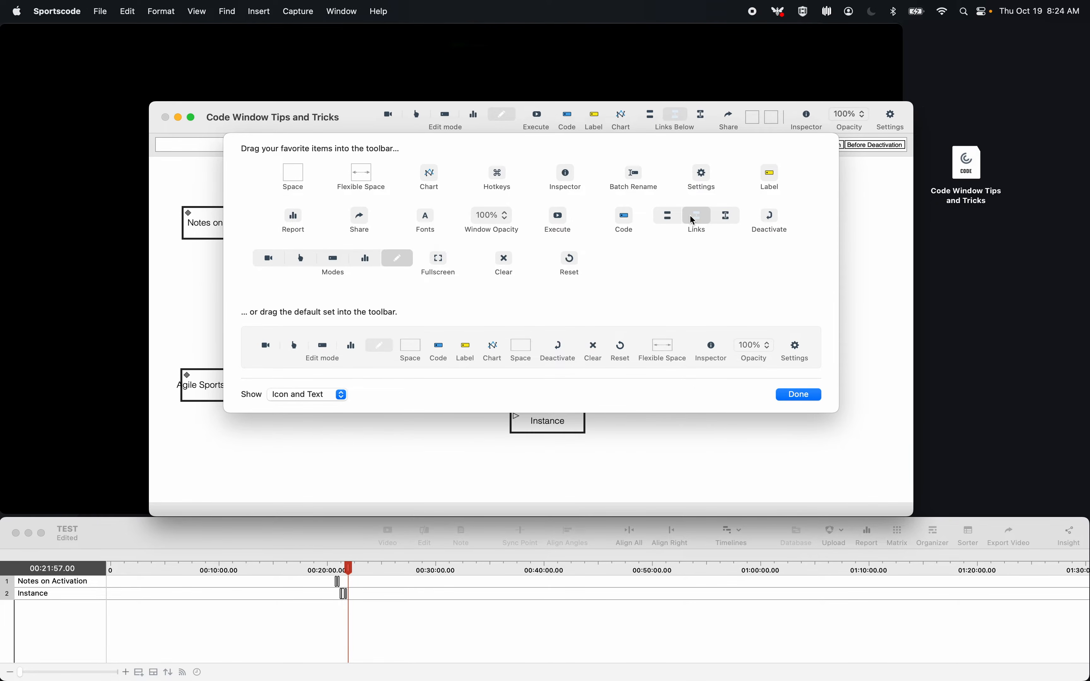
pyautogui.moveTo(694, 220); pyautogui.dragTo(691, 140)
pyautogui.click(793, 397)
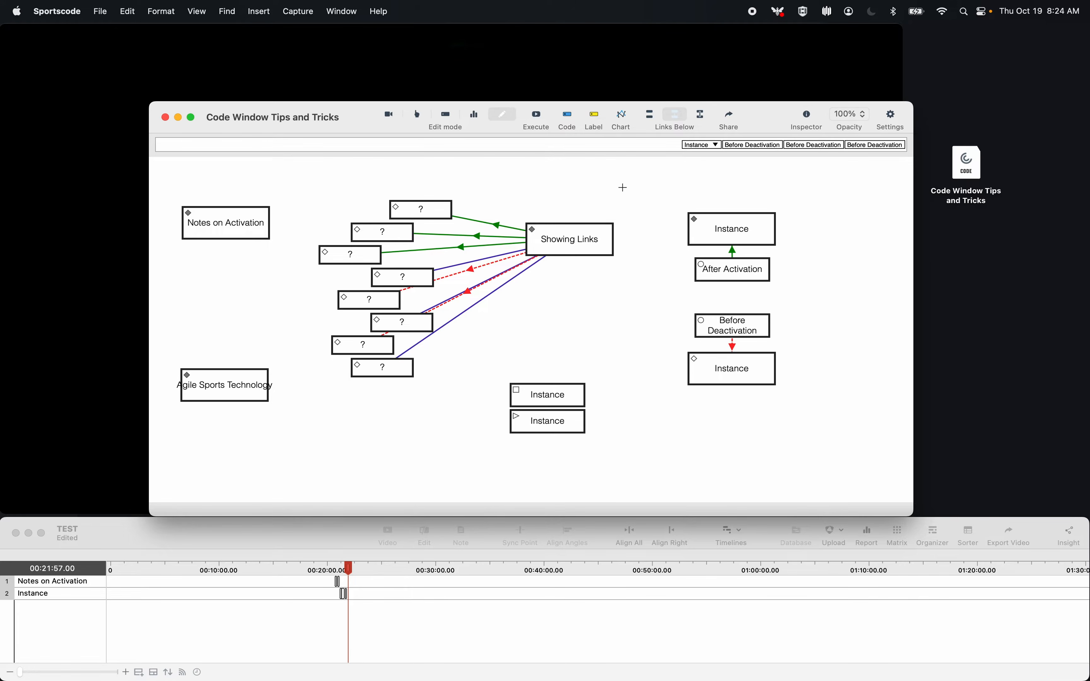
# Compare the hidden, below and above link display modes in the code window, finishing with the links hidden.
pyautogui.click(651, 115)
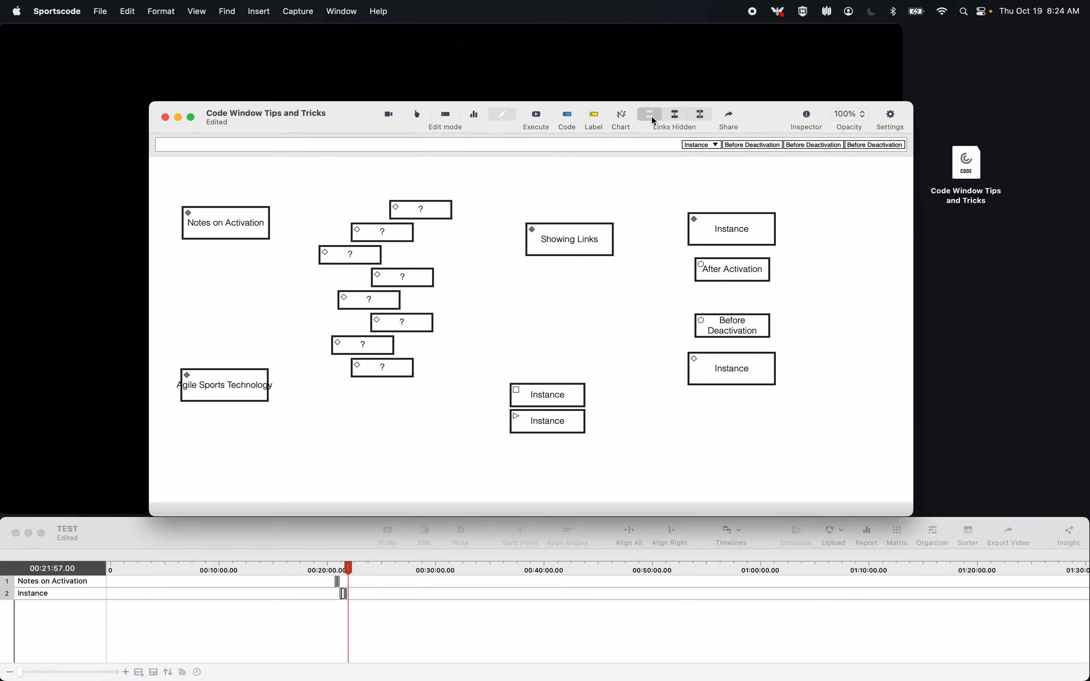
pyautogui.click(677, 115)
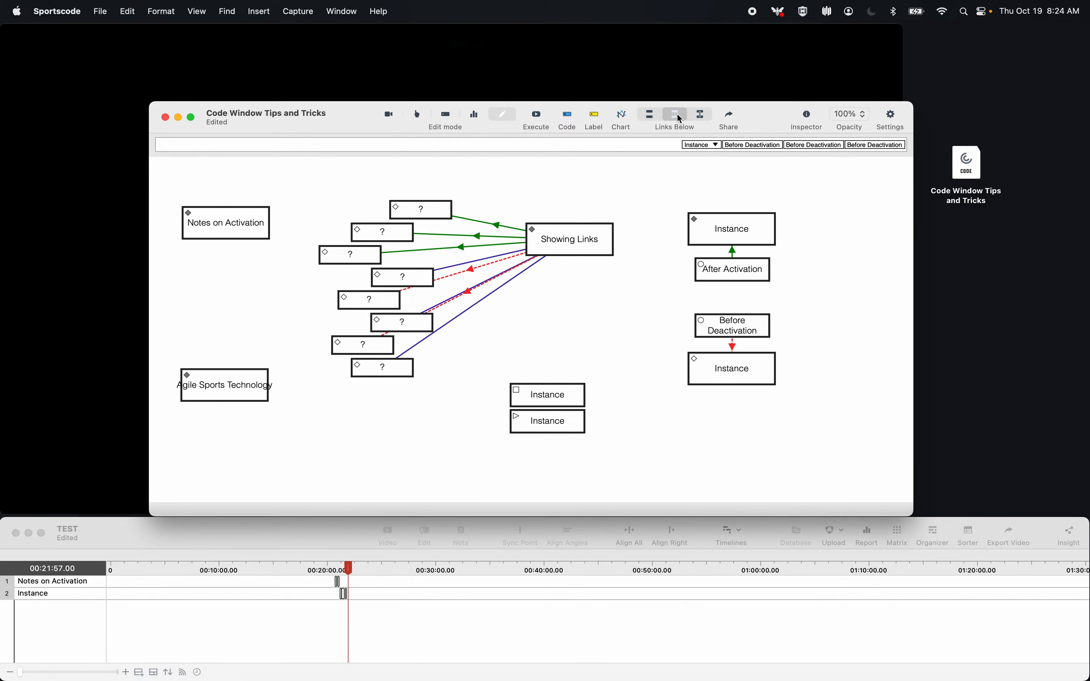
pyautogui.click(705, 117)
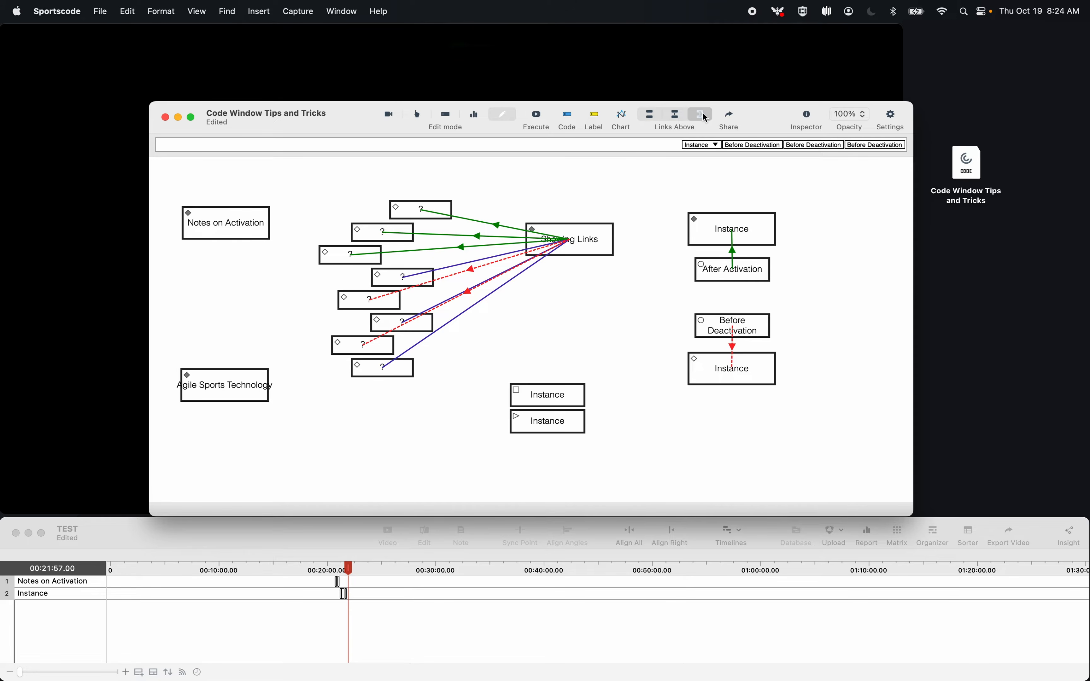
pyautogui.click(653, 117)
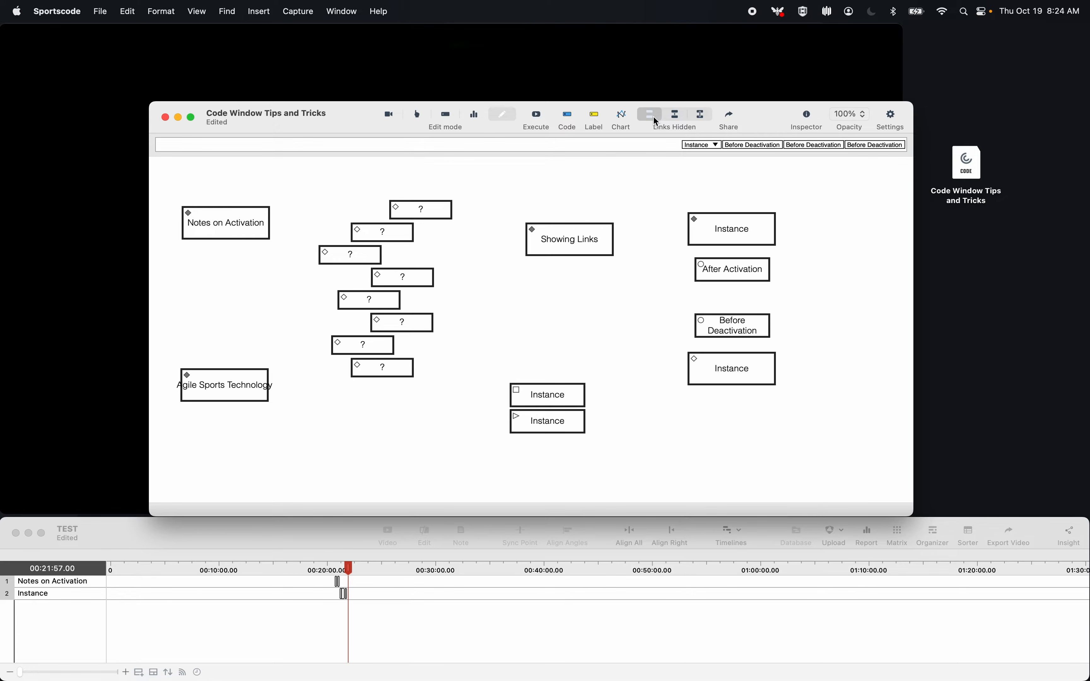
pyautogui.click(702, 115)
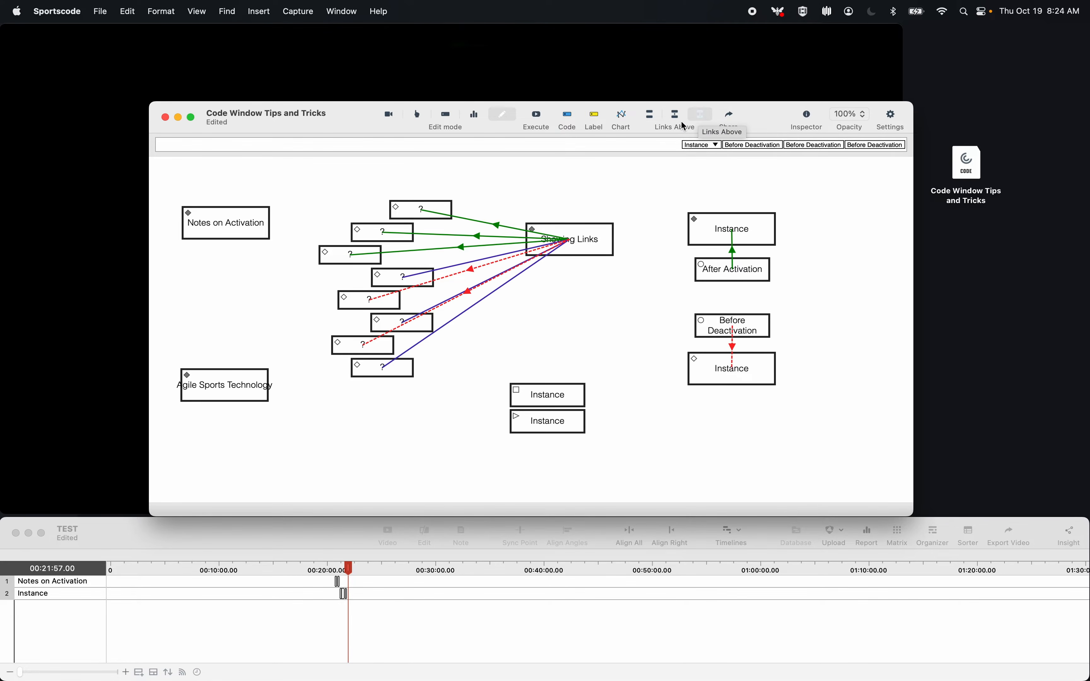
pyautogui.click(651, 117)
# Review the items available for customizing the code window's toolbar without changing any of them.
pyautogui.rightClick(765, 119)
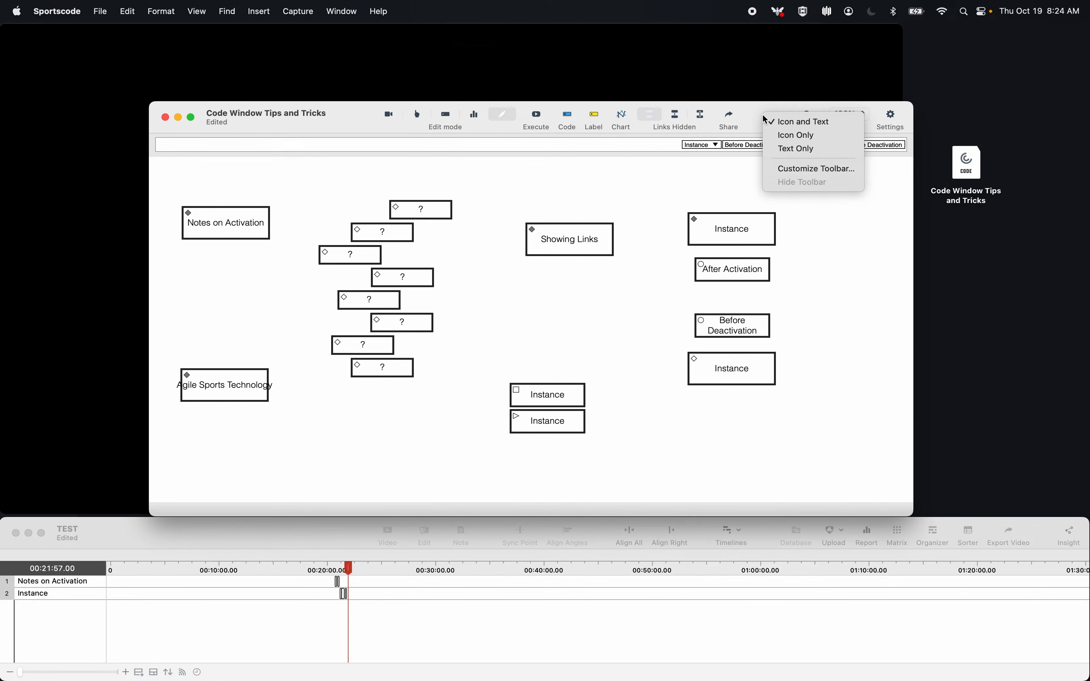
pyautogui.click(786, 169)
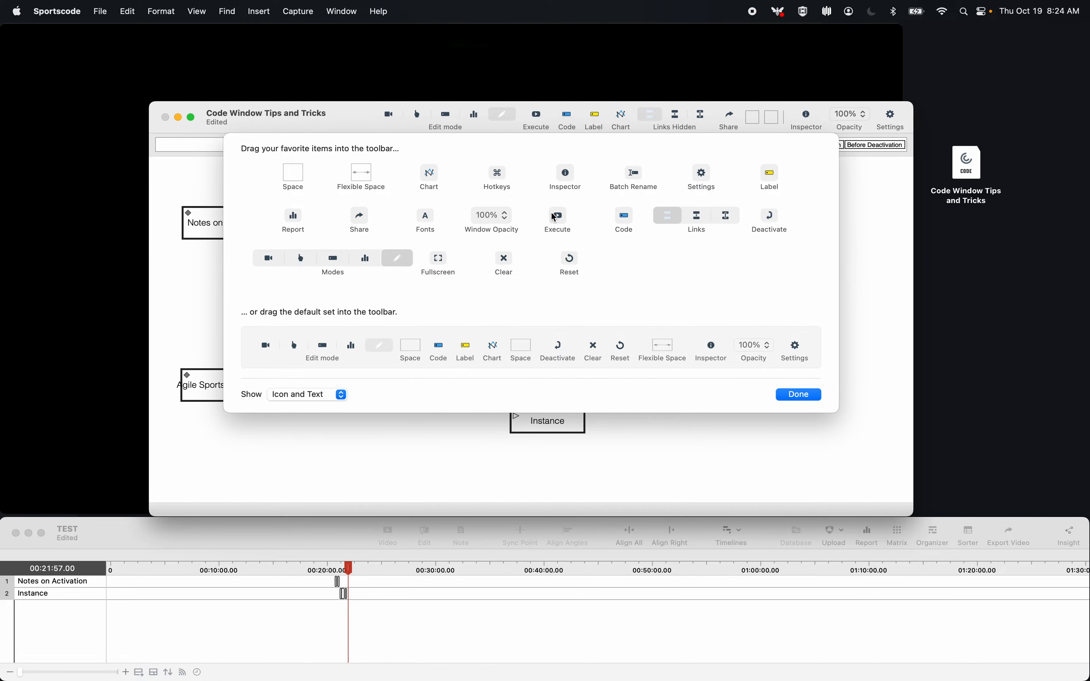
pyautogui.click(812, 399)
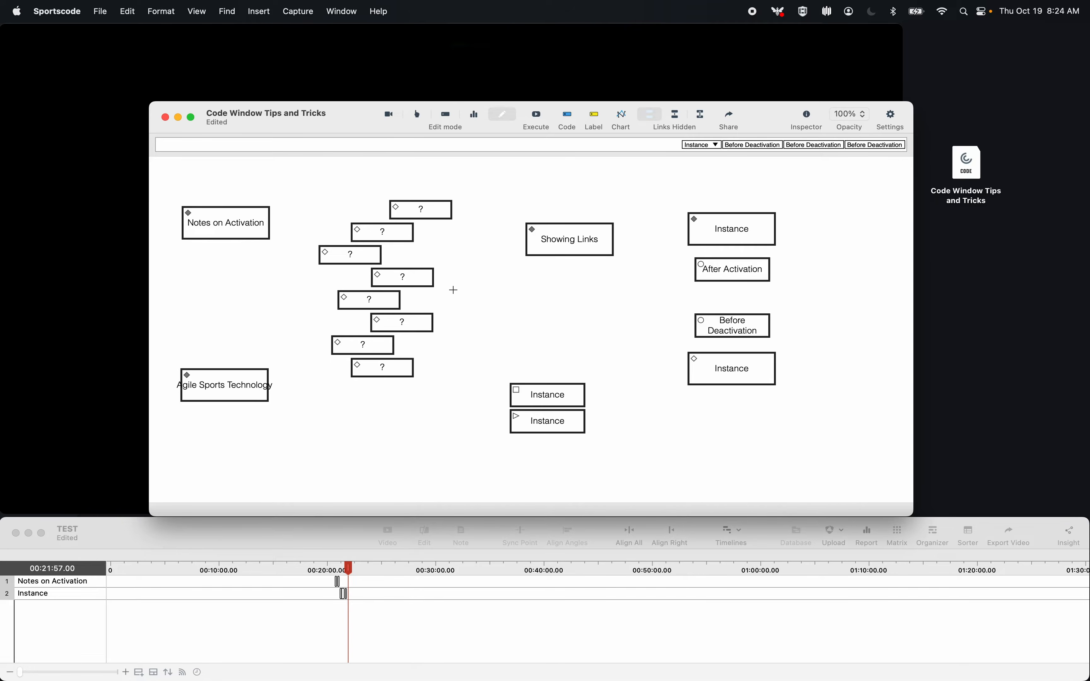
# Enable notes, prompted on activation, for the "Notes on Activation" code button.
pyautogui.doubleClick(240, 227)
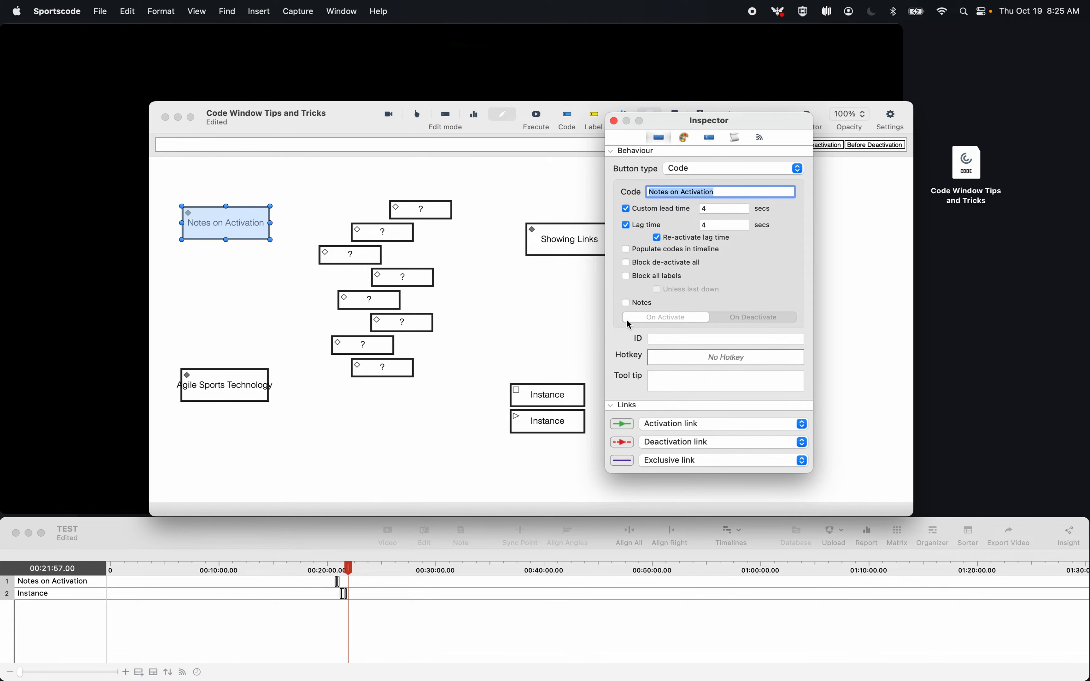
pyautogui.click(627, 304)
pyautogui.click(616, 121)
# In Code mode, activate the "Notes on Activation" button and enter the note "NOte".
pyautogui.click(417, 115)
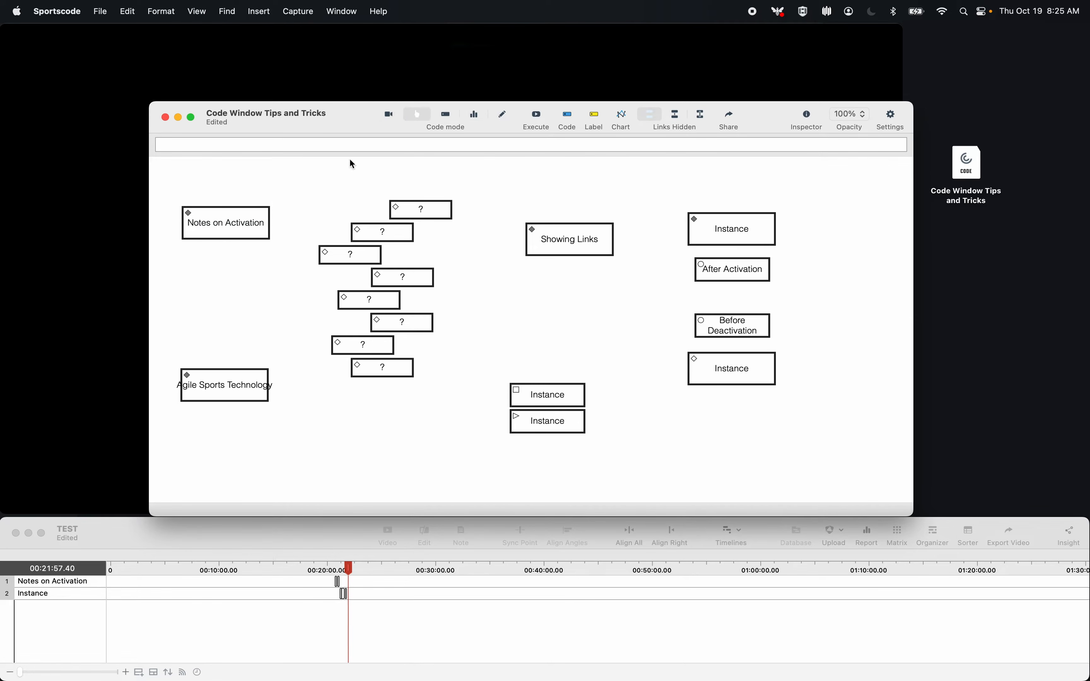
pyautogui.click(251, 224)
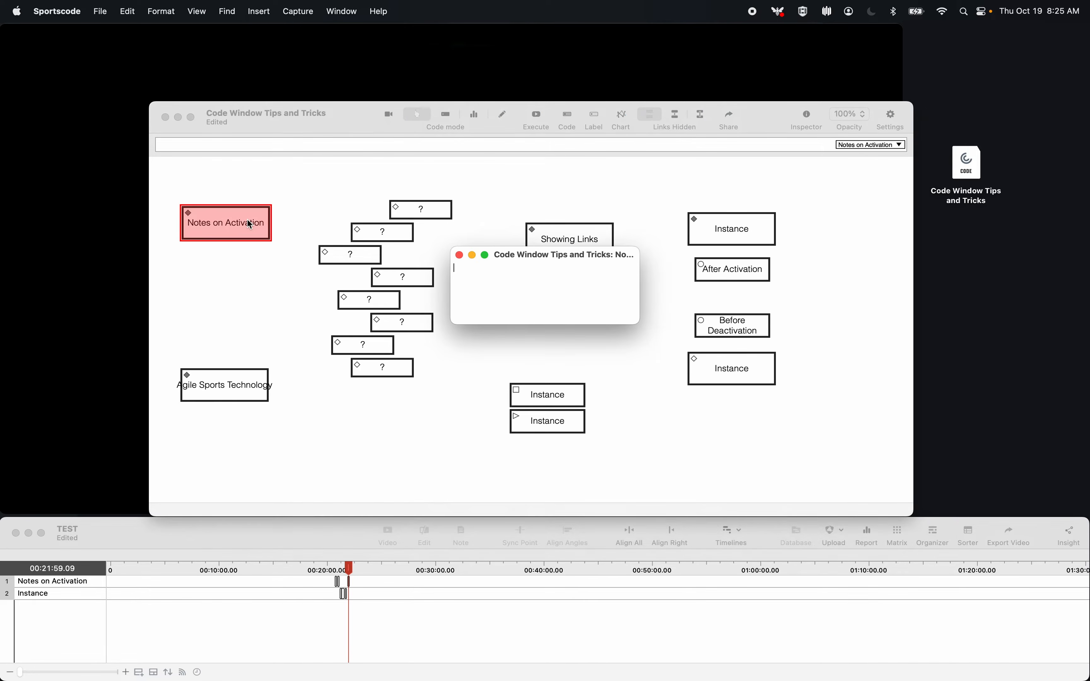
pyautogui.write('NOte')
pyautogui.press('Return')
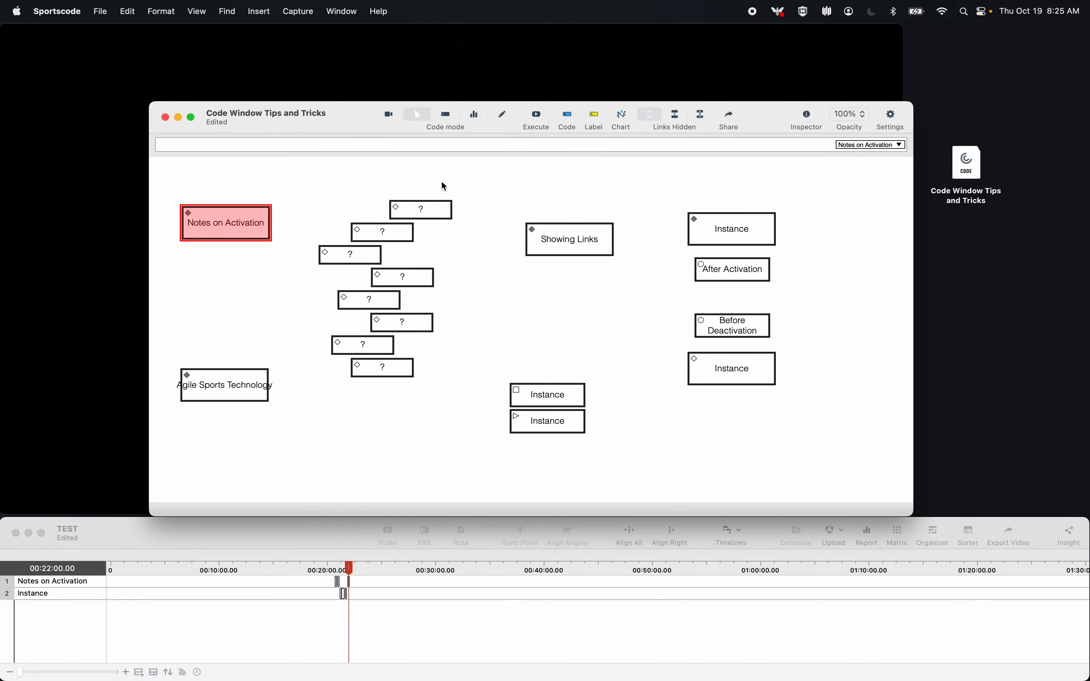
# In Edit mode, set the "Notes on Activation" button to prompt for its note on deactivation.
pyautogui.click(504, 118)
pyautogui.doubleClick(236, 223)
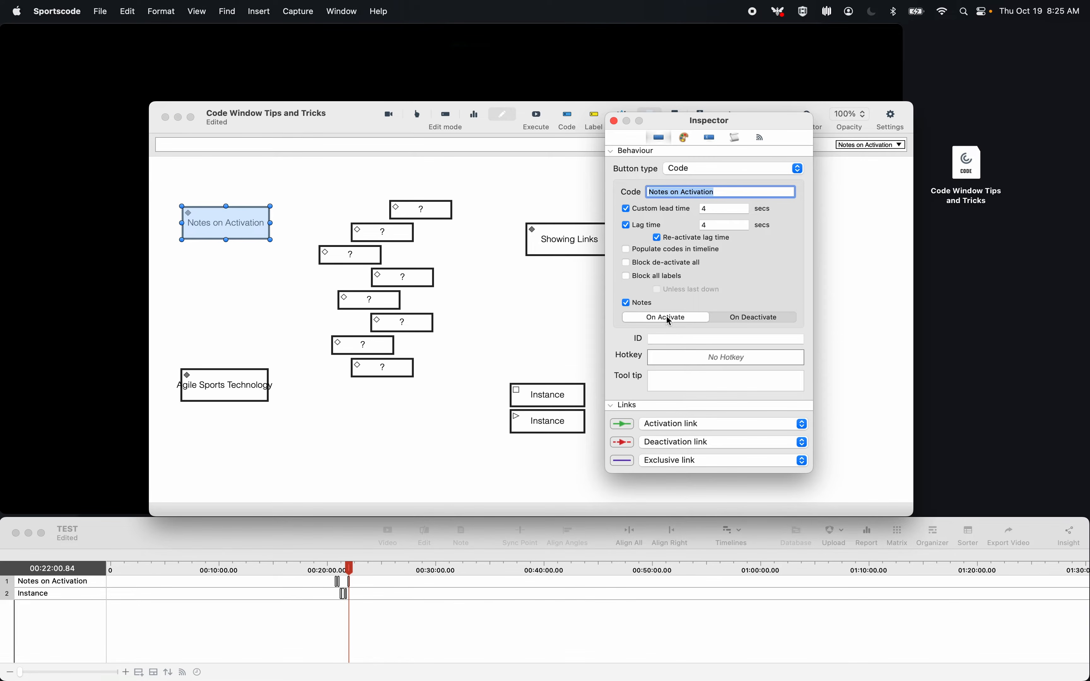
pyautogui.click(735, 318)
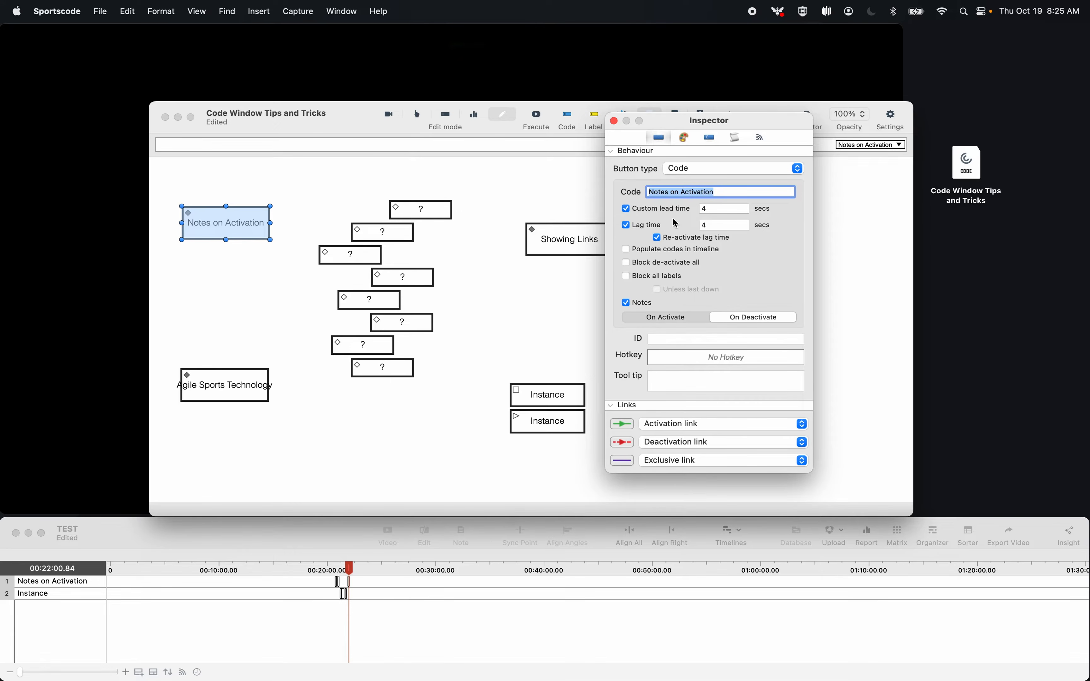
pyautogui.click(614, 121)
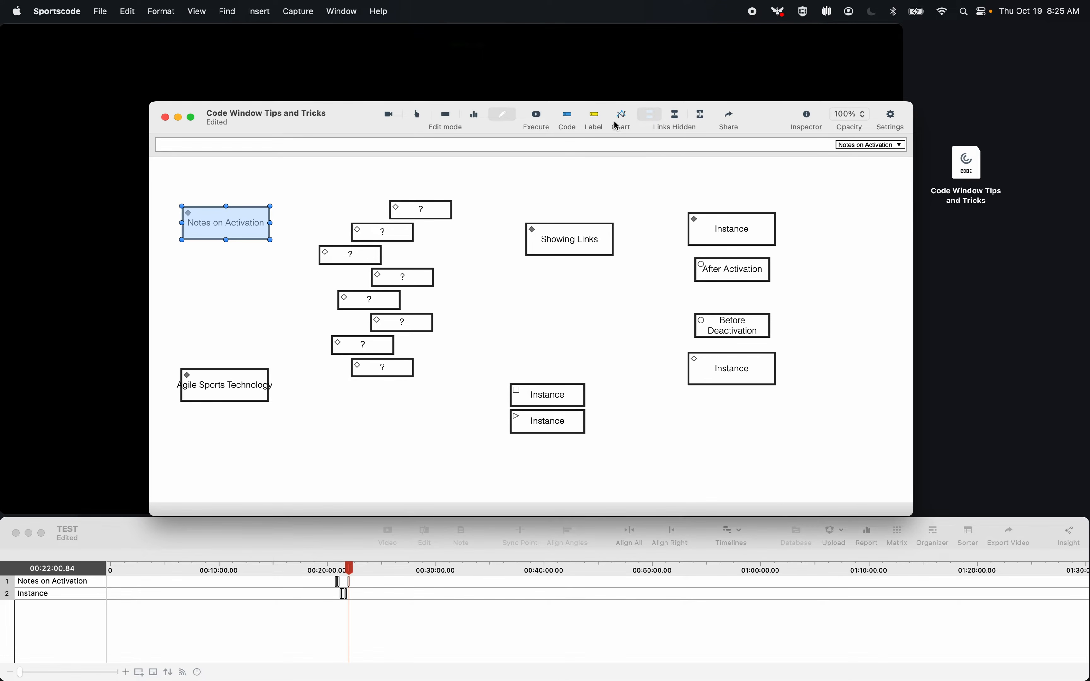
# Test the "Notes on Activation" button's deactivation prompt in Code mode and enter the note "Note".
pyautogui.click(422, 117)
pyautogui.click(257, 234)
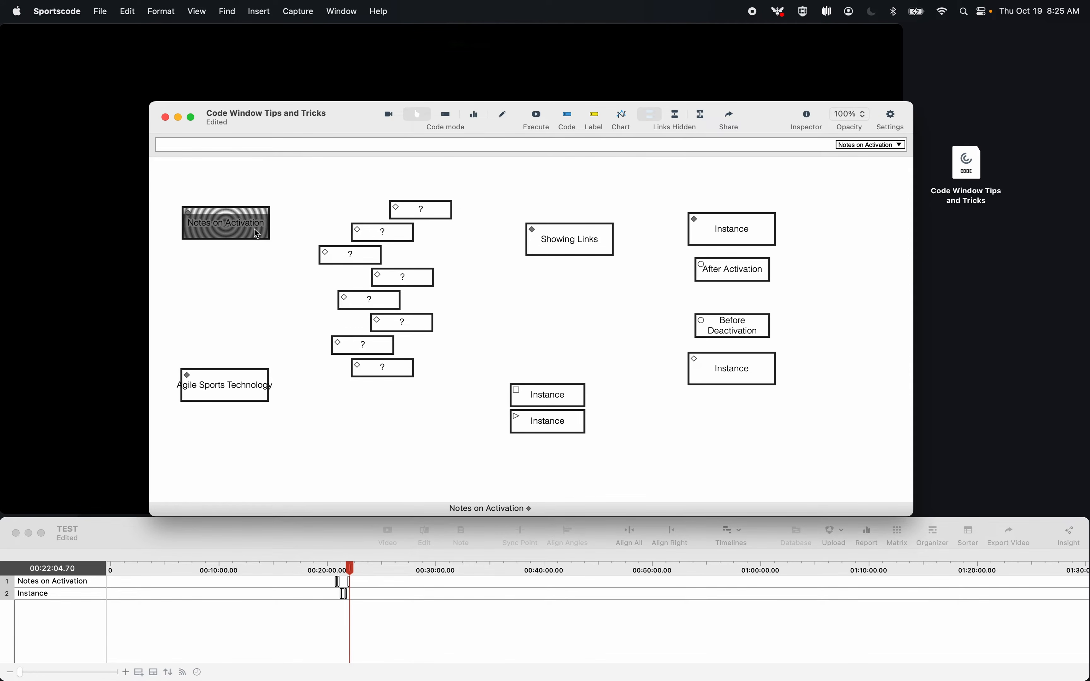
pyautogui.click(257, 234)
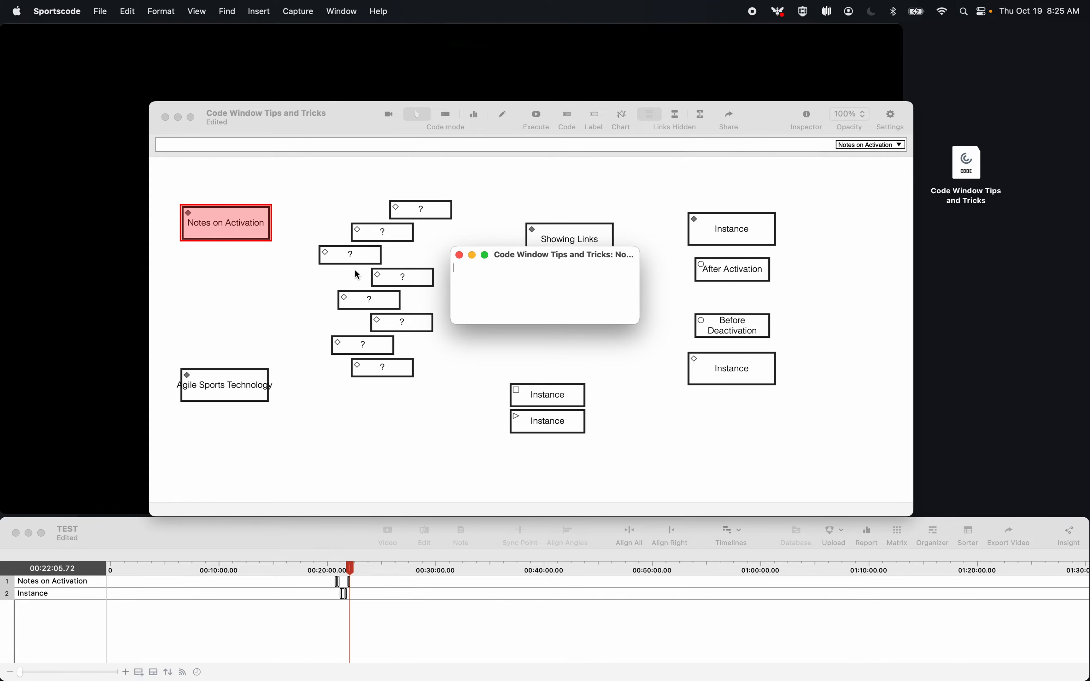
pyautogui.write('Note')
pyautogui.press('Return')
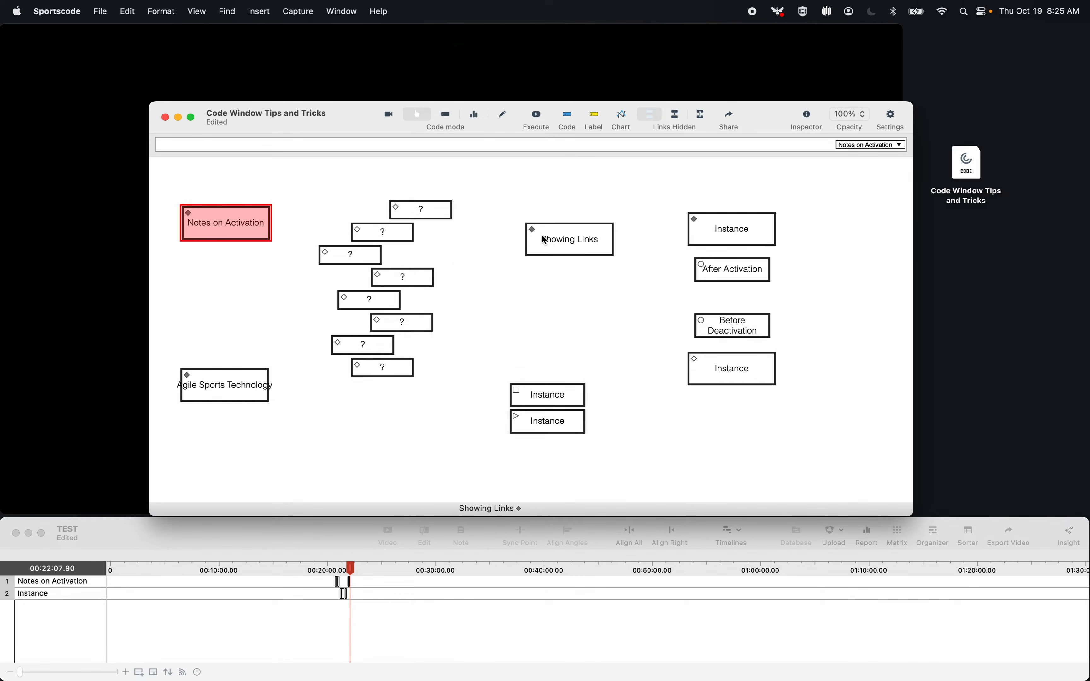
# In Edit mode, hide the "Agile Sports Technology" button's name and show its output instead.
pyautogui.click(504, 115)
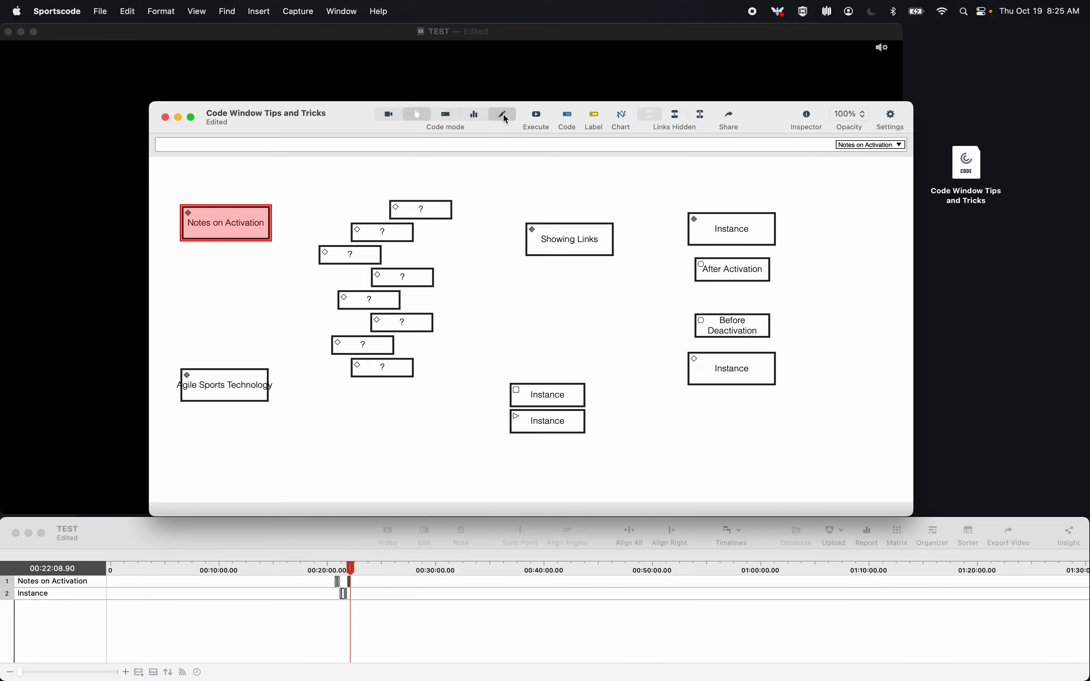
pyautogui.doubleClick(230, 386)
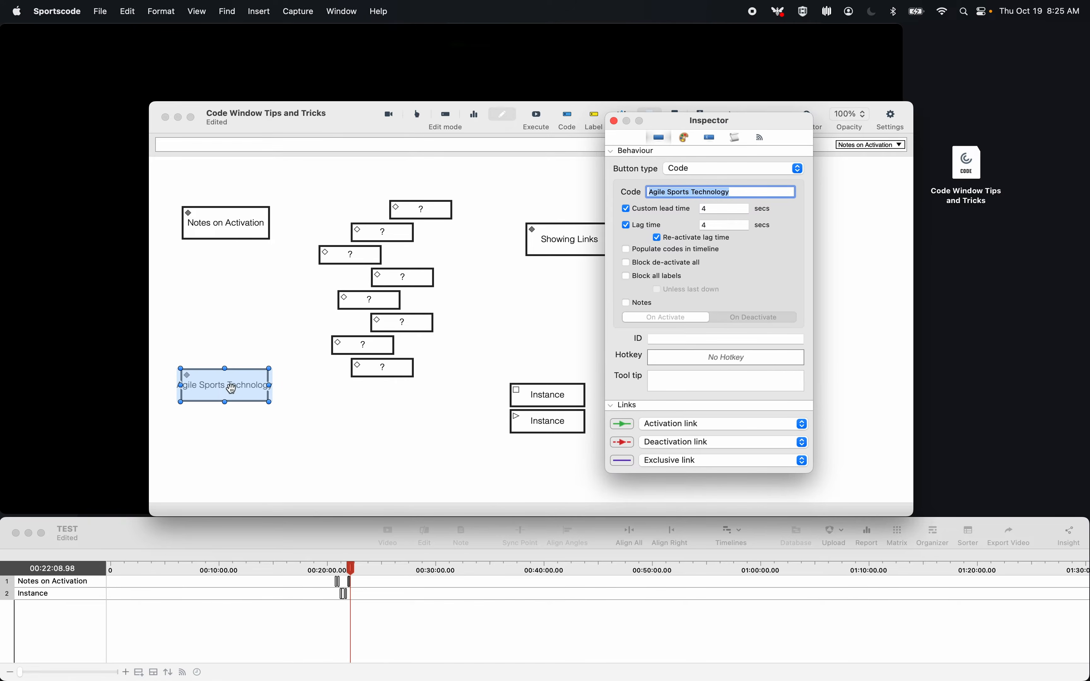
pyautogui.click(686, 137)
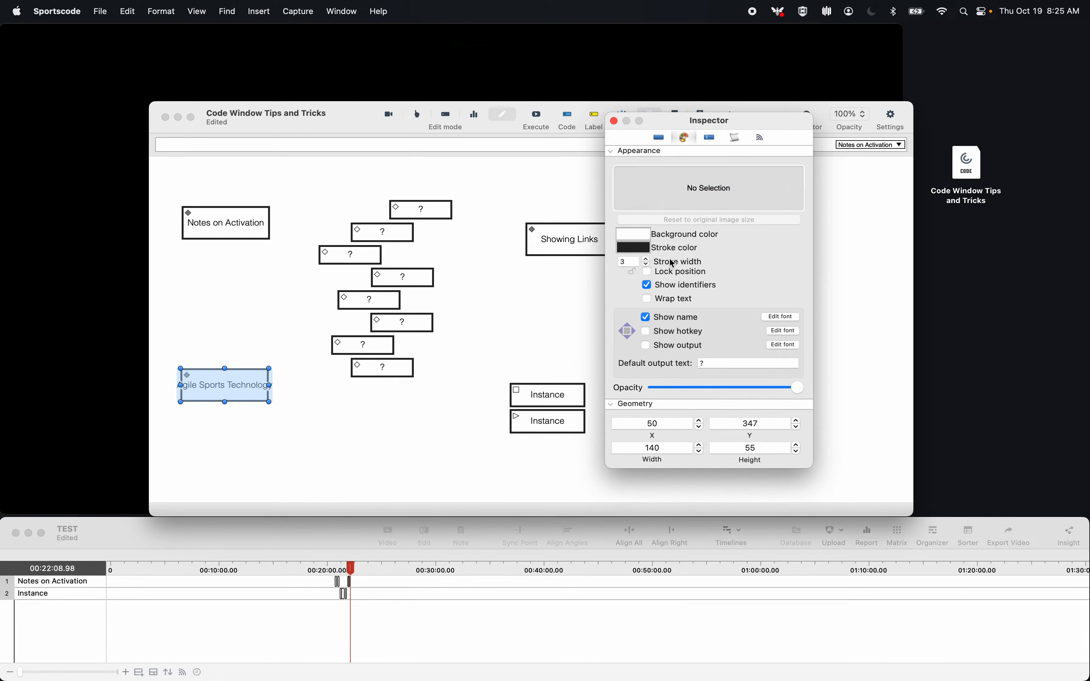
pyautogui.click(647, 319)
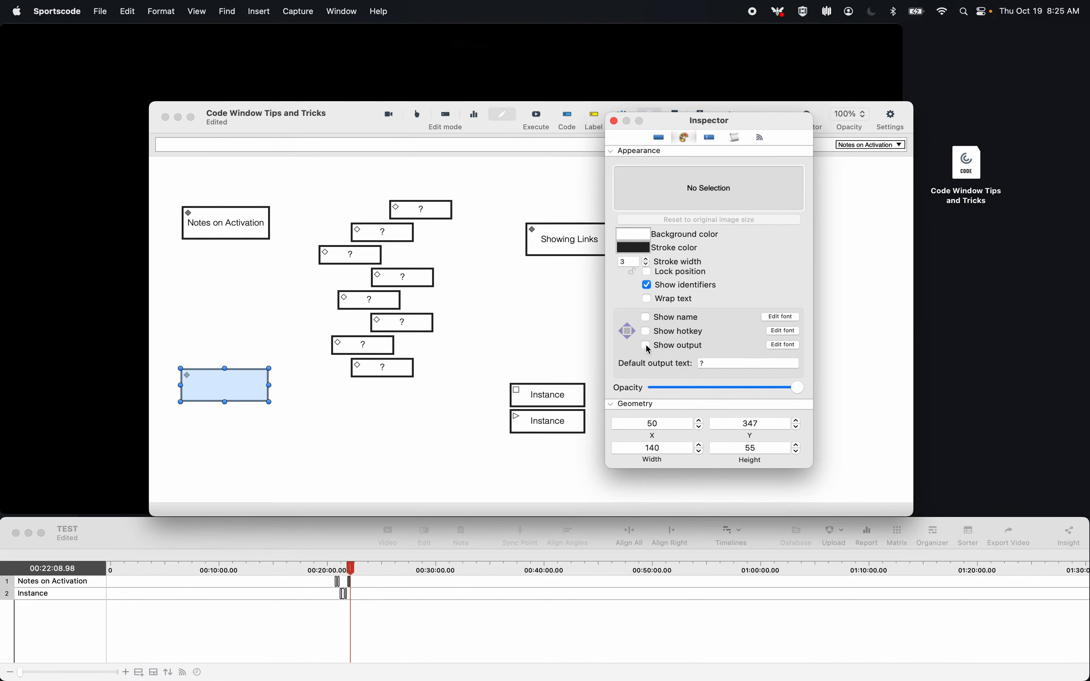
pyautogui.click(647, 346)
# Try "0" and "-" as the Agile Sports Technology button's default output text and clear the value.
pyautogui.click(728, 363)
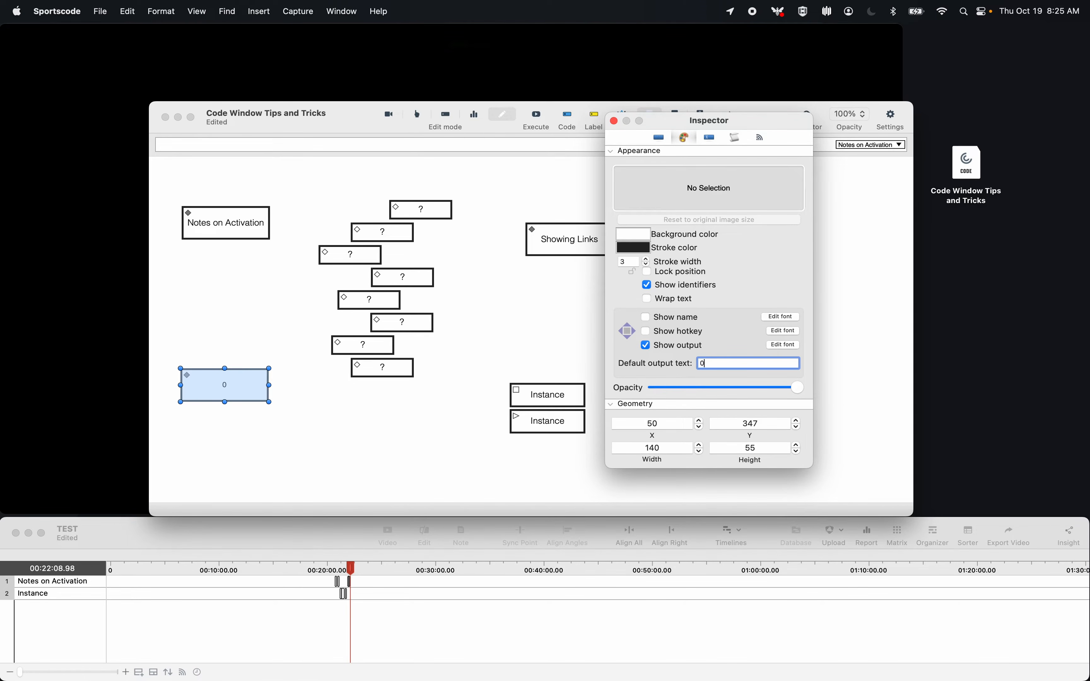
pyautogui.press('BackSpace')
pyautogui.write('-')
pyautogui.press('BackSpace')
pyautogui.click(660, 137)
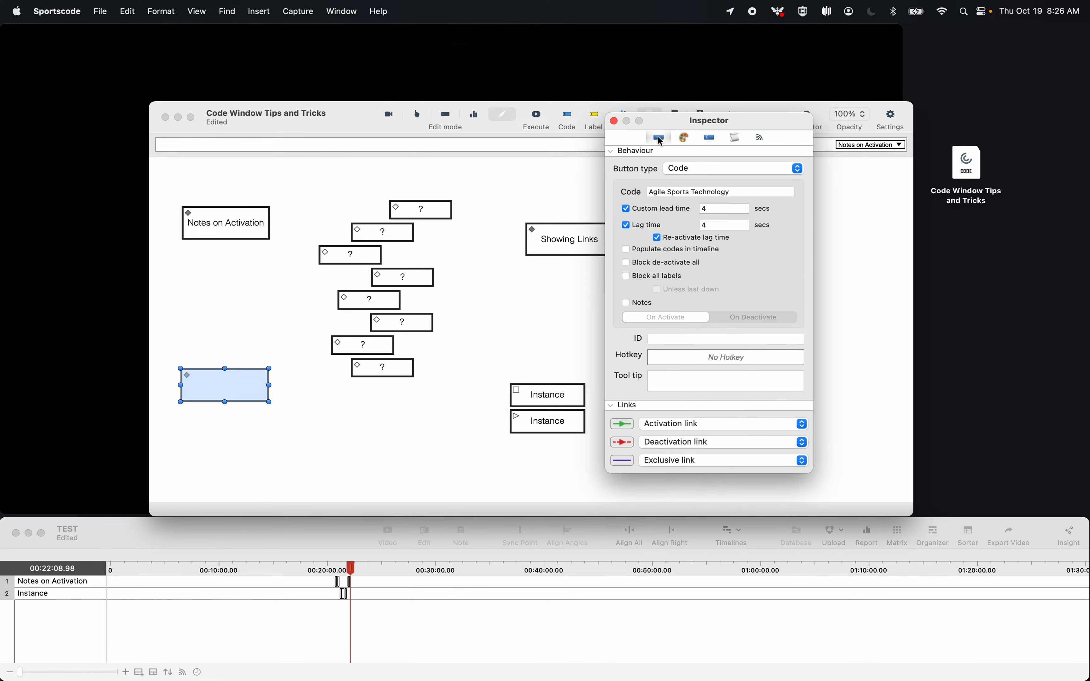
pyautogui.press('Return')
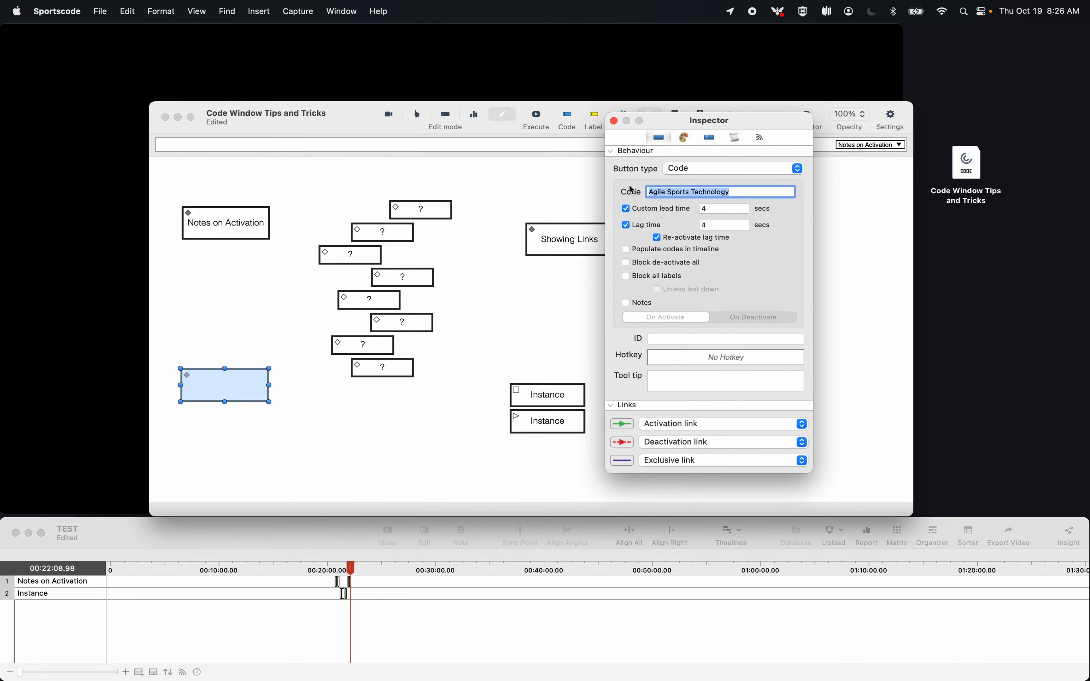
# Set the Agile Sports Technology button's default output text to "Hudl".
pyautogui.click(688, 139)
pyautogui.click(721, 361)
pyautogui.write('Hudl')
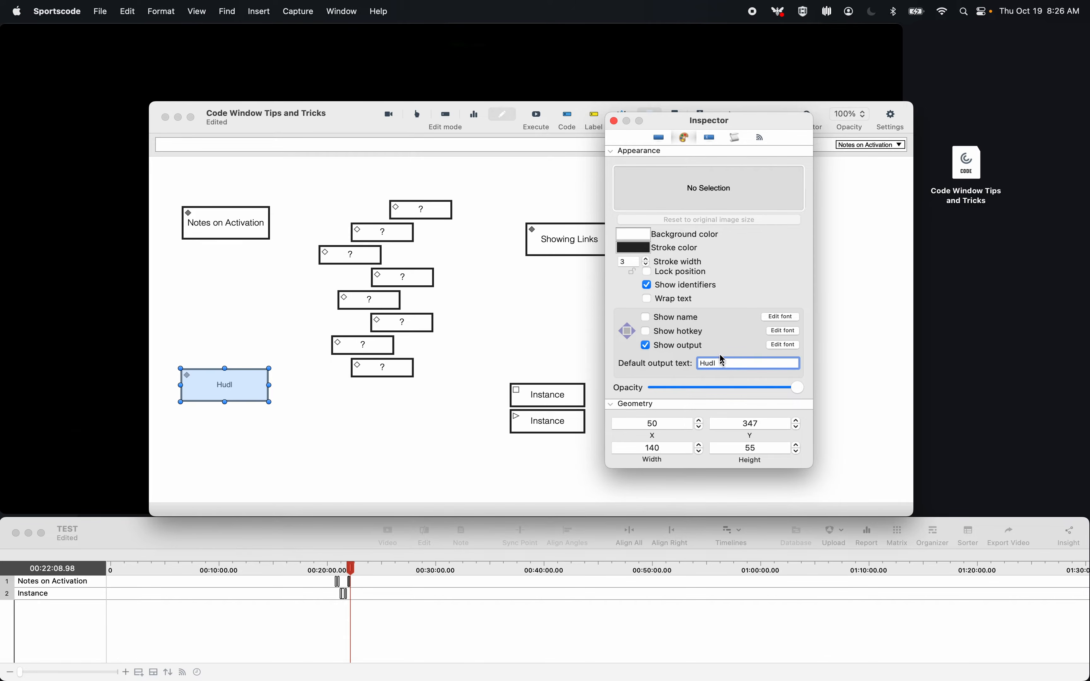
# Compare the selected button's code name in its behaviour settings with the default output text in its appearance settings.
pyautogui.click(664, 142)
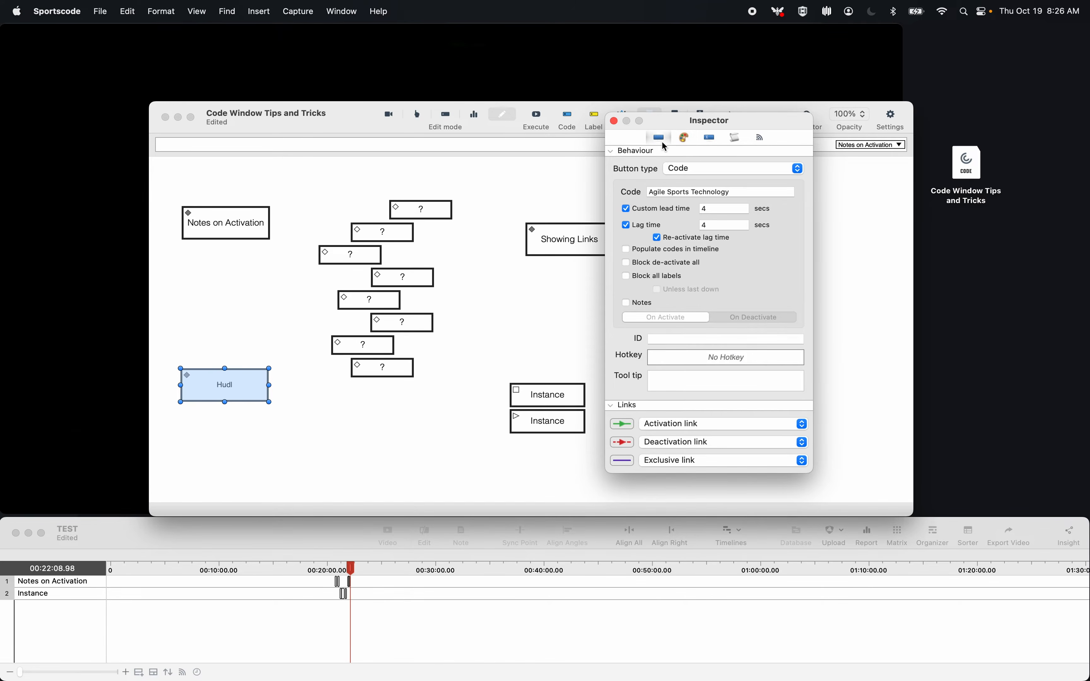
pyautogui.click(685, 138)
pyautogui.click(741, 362)
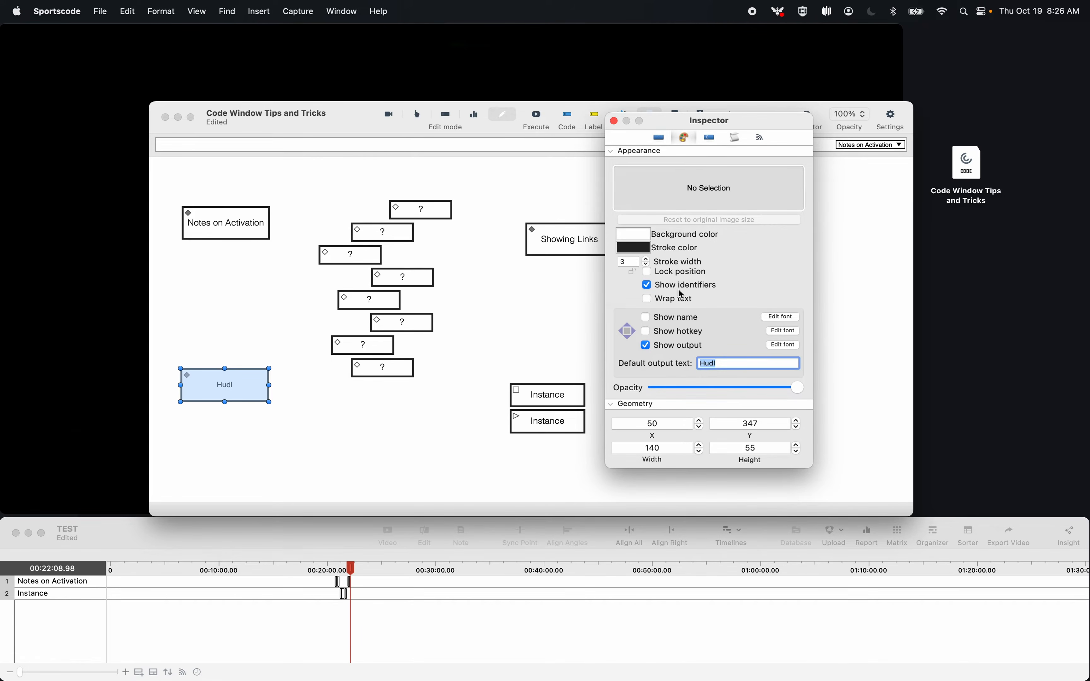
pyautogui.click(662, 139)
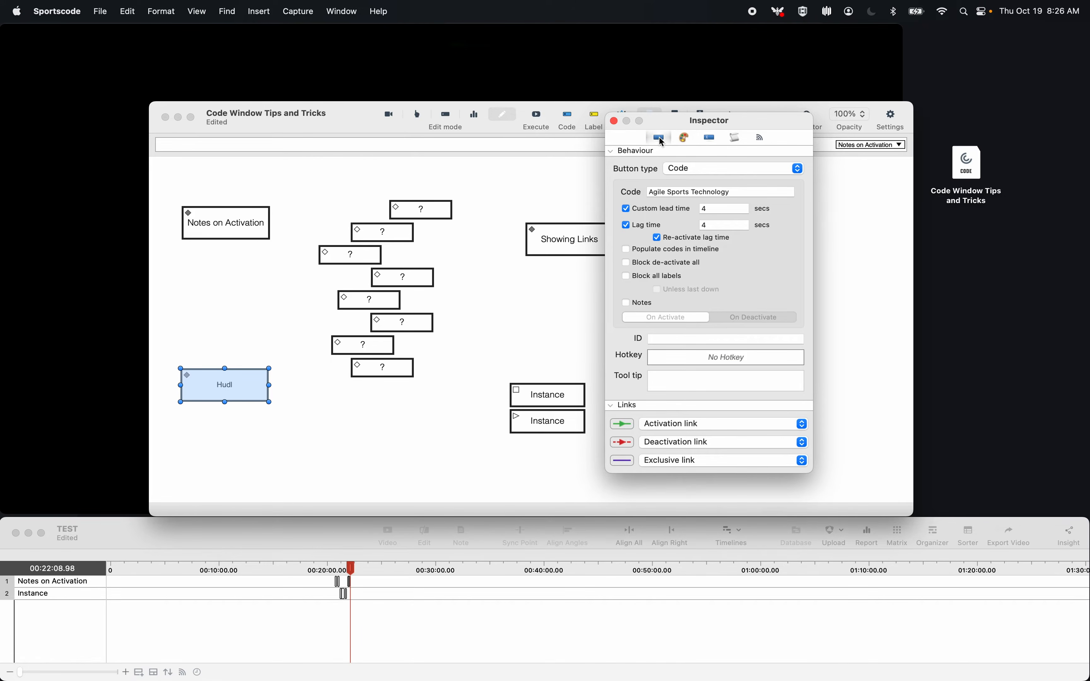
pyautogui.click(741, 191)
pyautogui.click(686, 138)
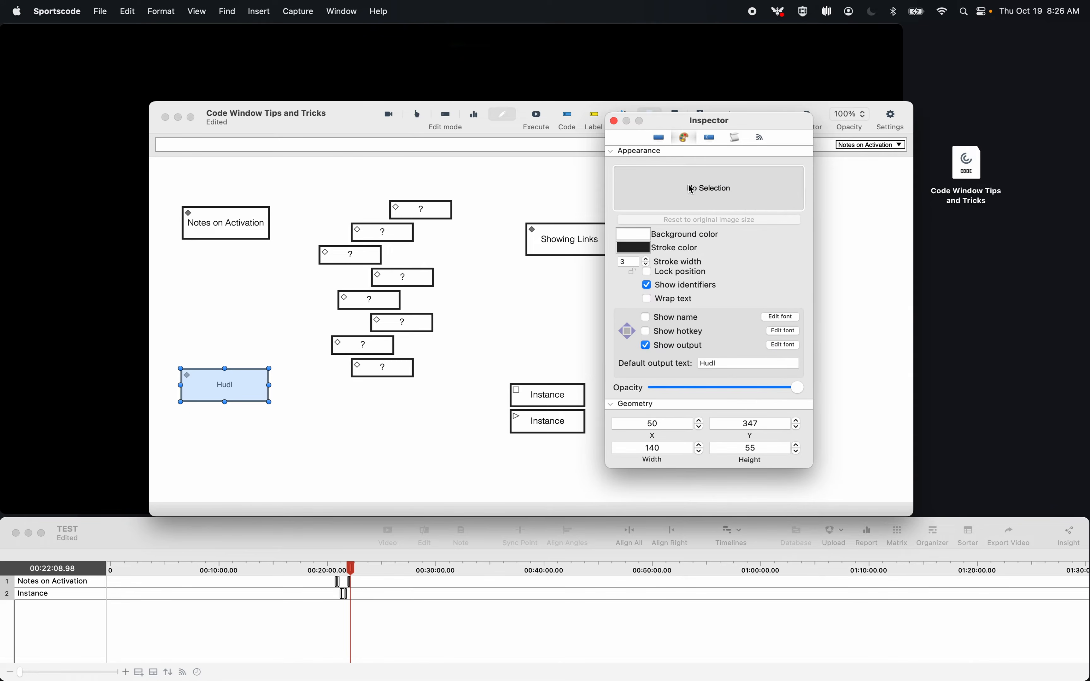
pyautogui.click(732, 363)
pyautogui.moveTo(732, 362); pyautogui.dragTo(683, 367)
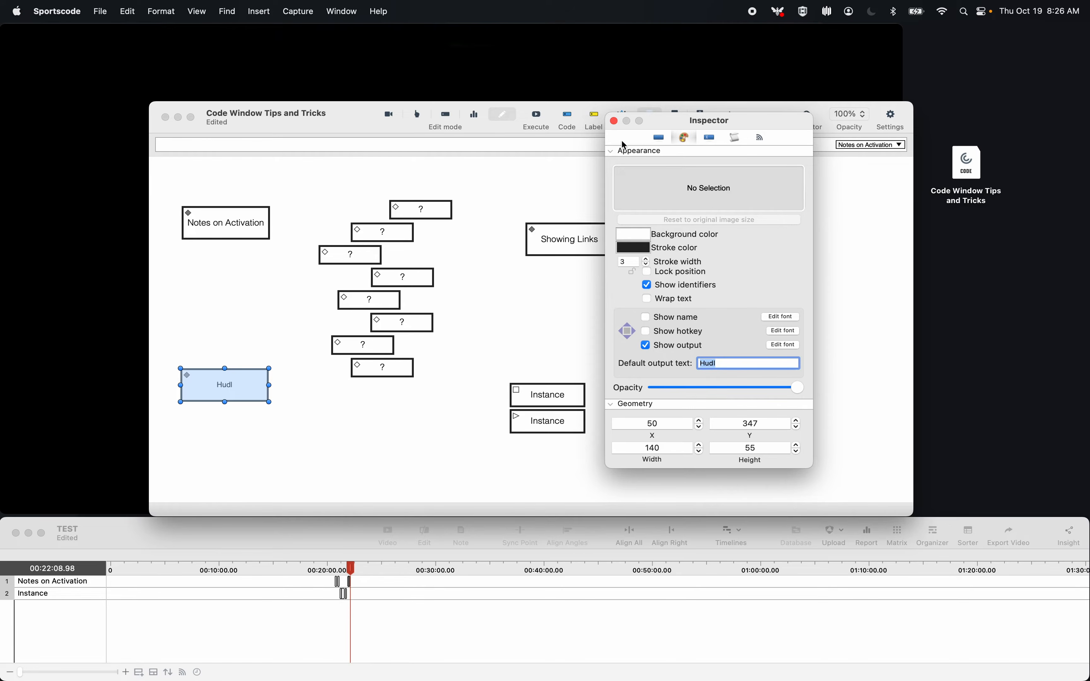
# Close the button's Inspector and display the links below the buttons.
pyautogui.click(615, 122)
pyautogui.click(677, 118)
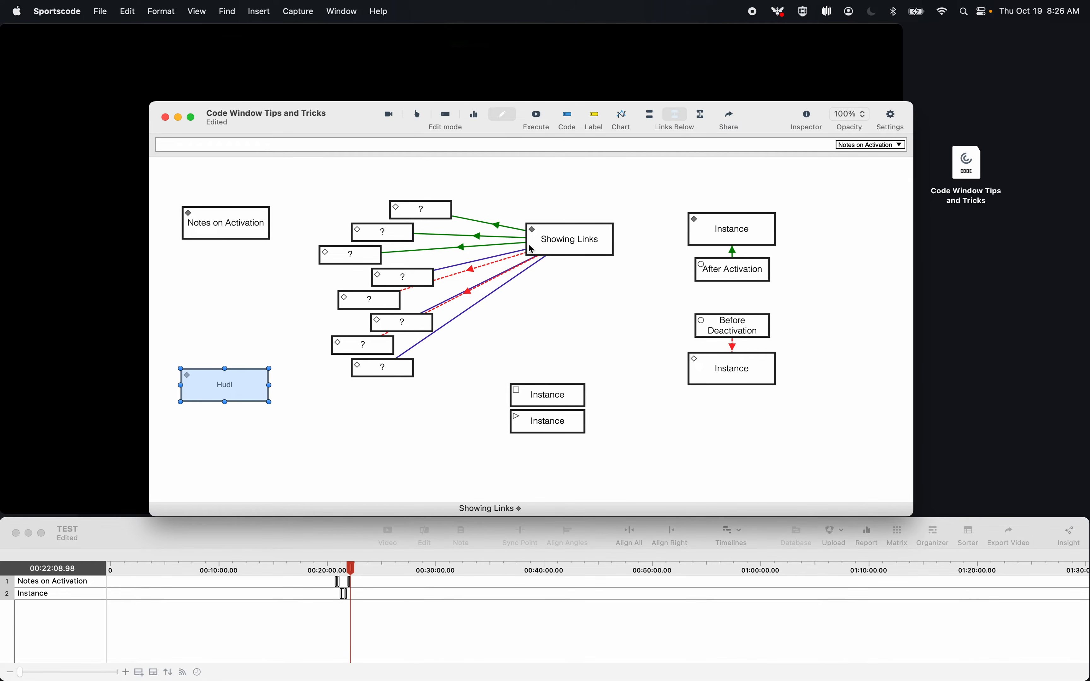
# Highlight the Showing Links button's activation, deactivation and exclusive links in turn from its behaviour settings, and close the Inspector.
pyautogui.click(565, 291)
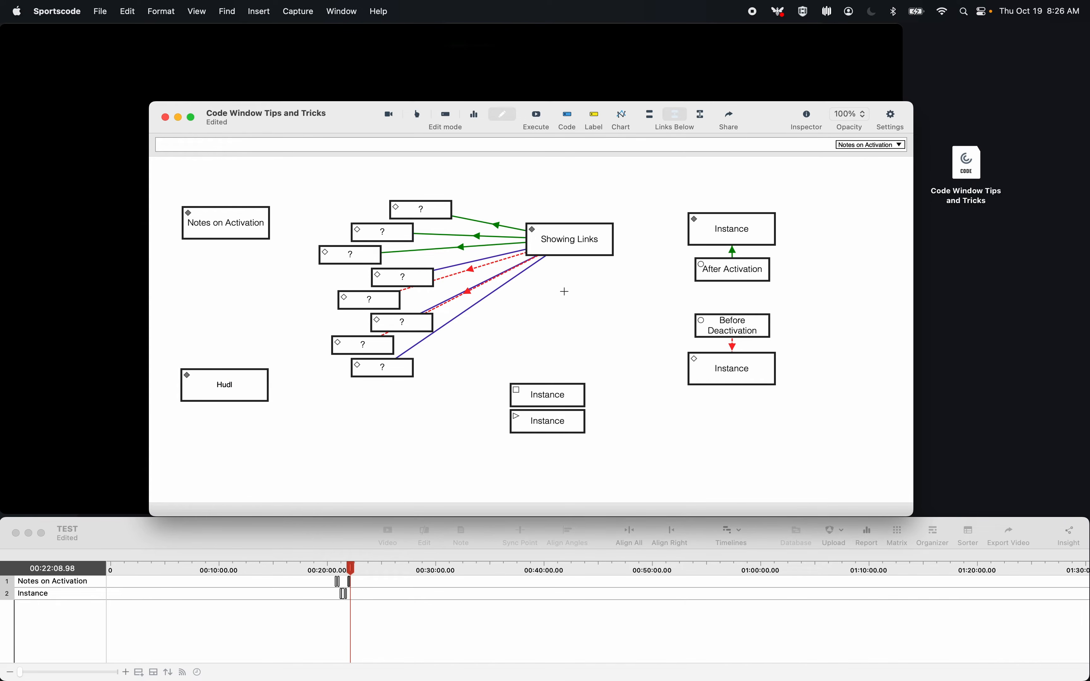
pyautogui.doubleClick(574, 239)
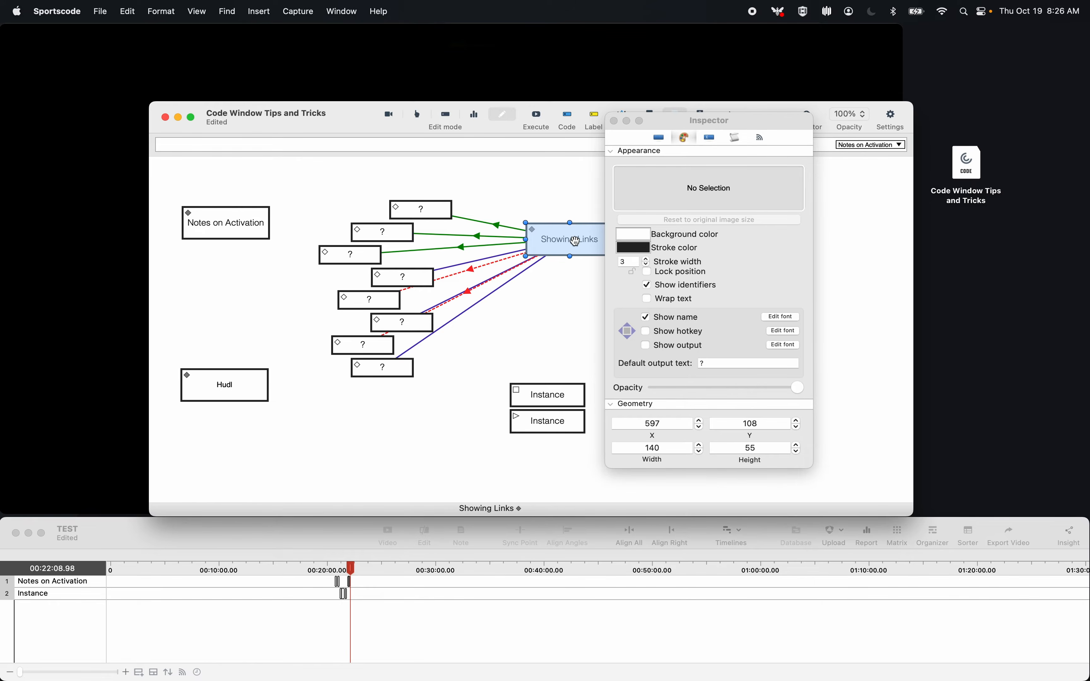
pyautogui.click(655, 143)
pyautogui.click(660, 139)
pyautogui.moveTo(677, 129); pyautogui.dragTo(693, 112)
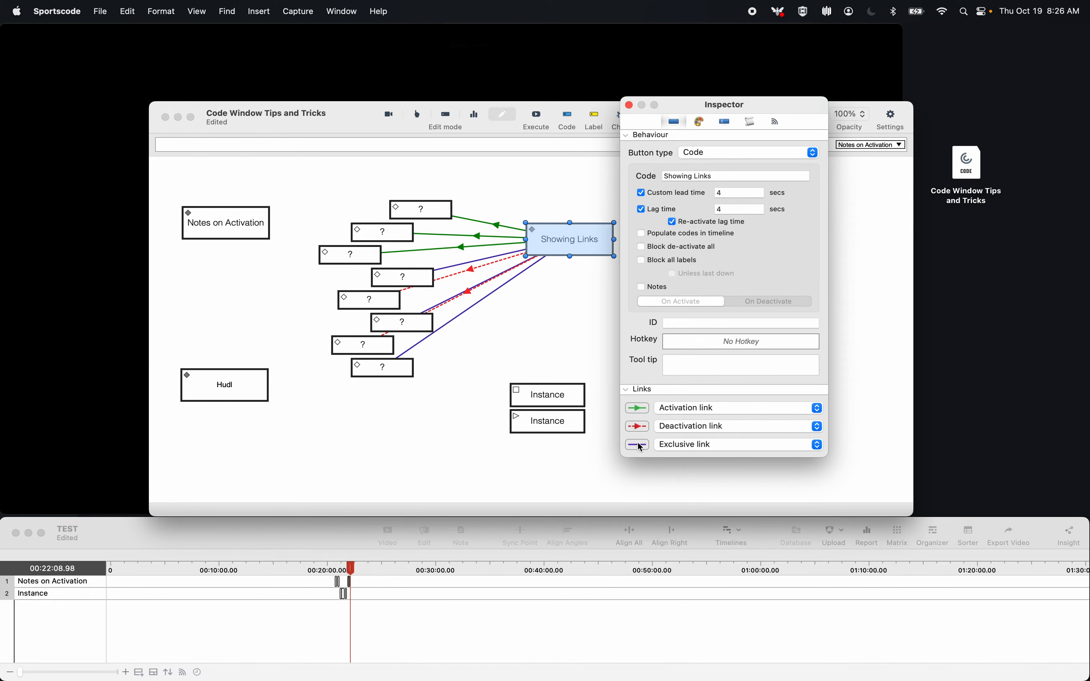
pyautogui.click(640, 409)
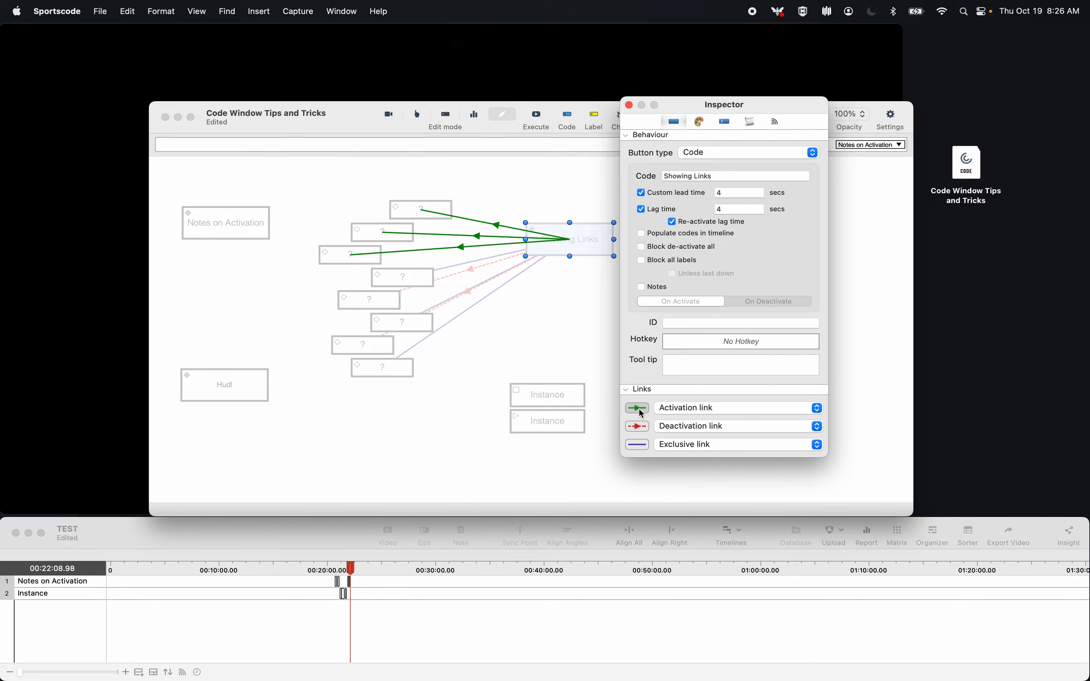
pyautogui.click(639, 427)
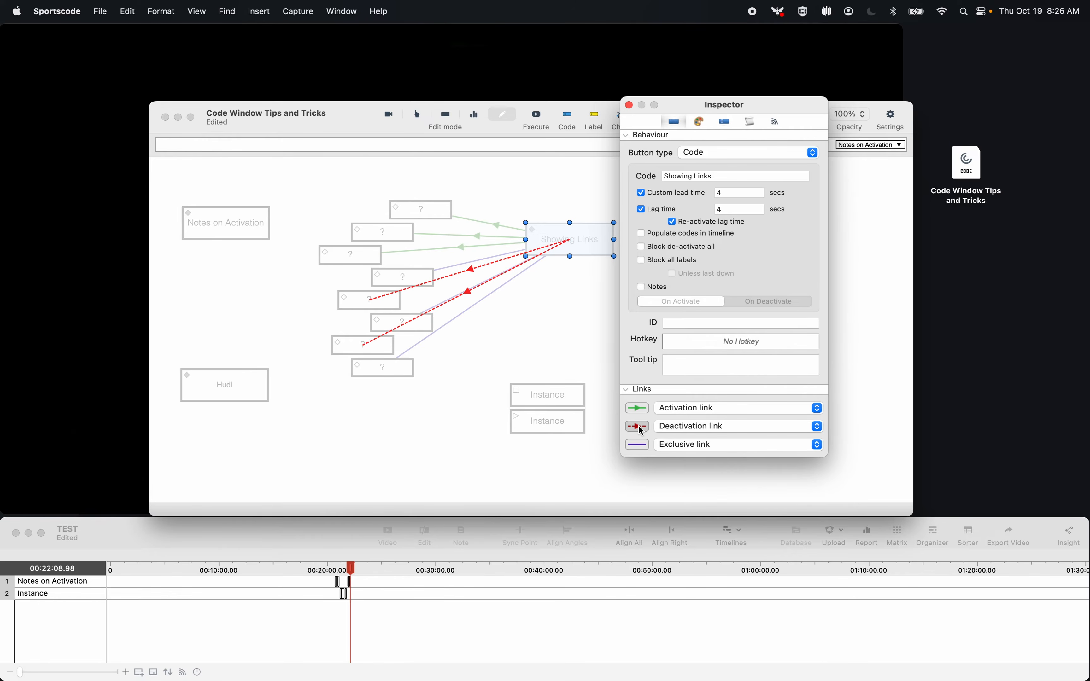
pyautogui.click(641, 446)
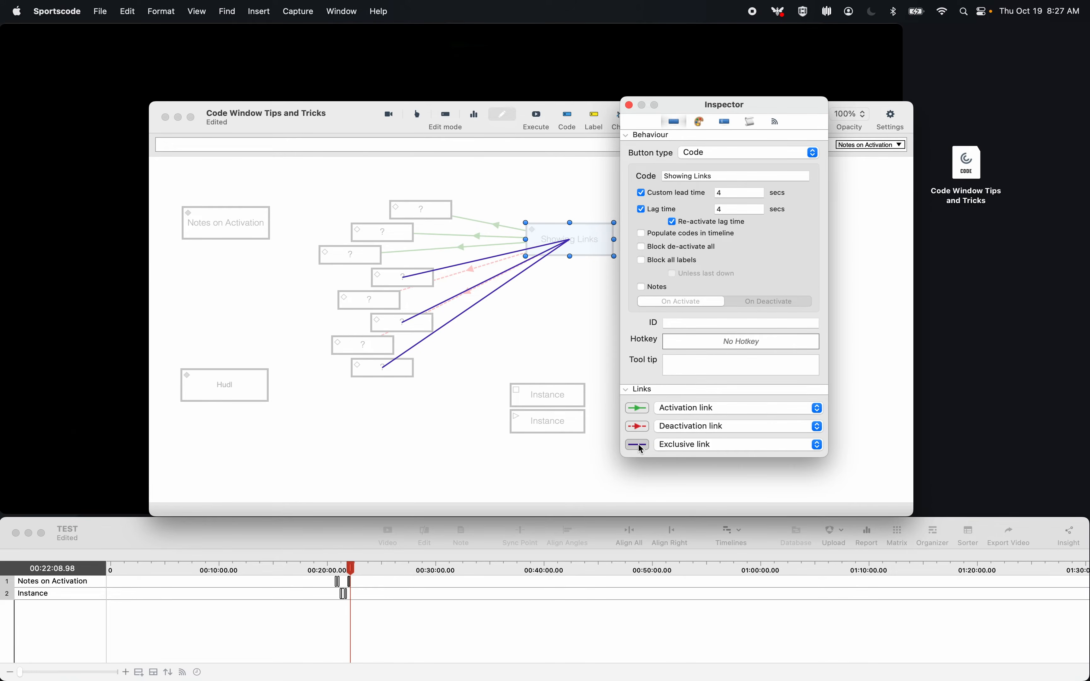
pyautogui.click(639, 445)
pyautogui.click(630, 105)
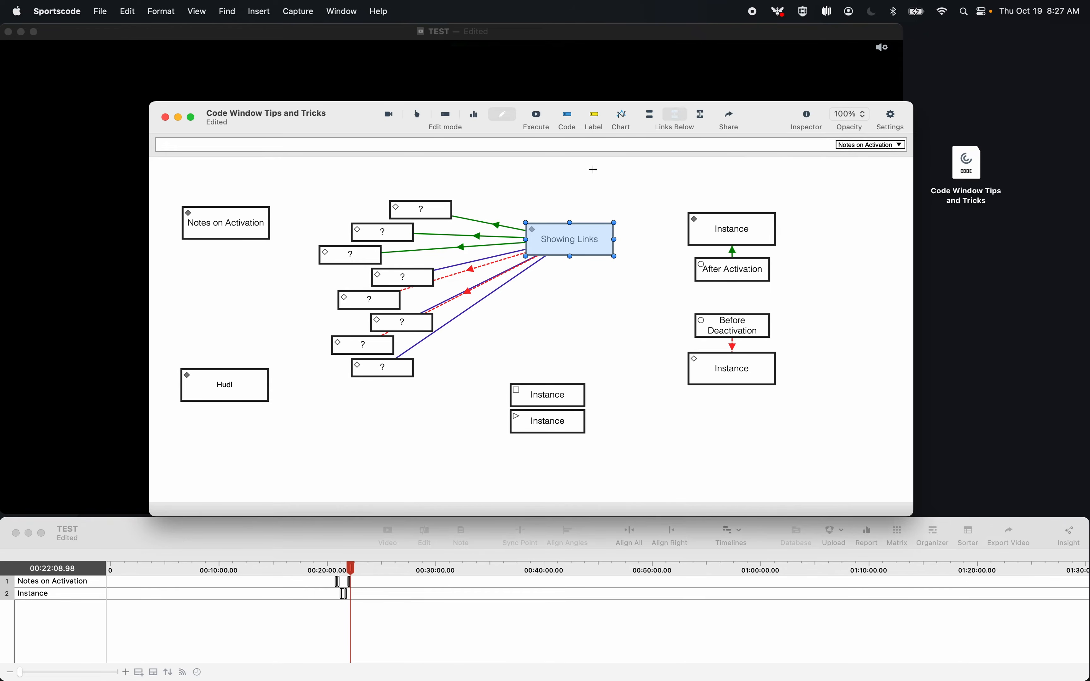
pyautogui.click(592, 174)
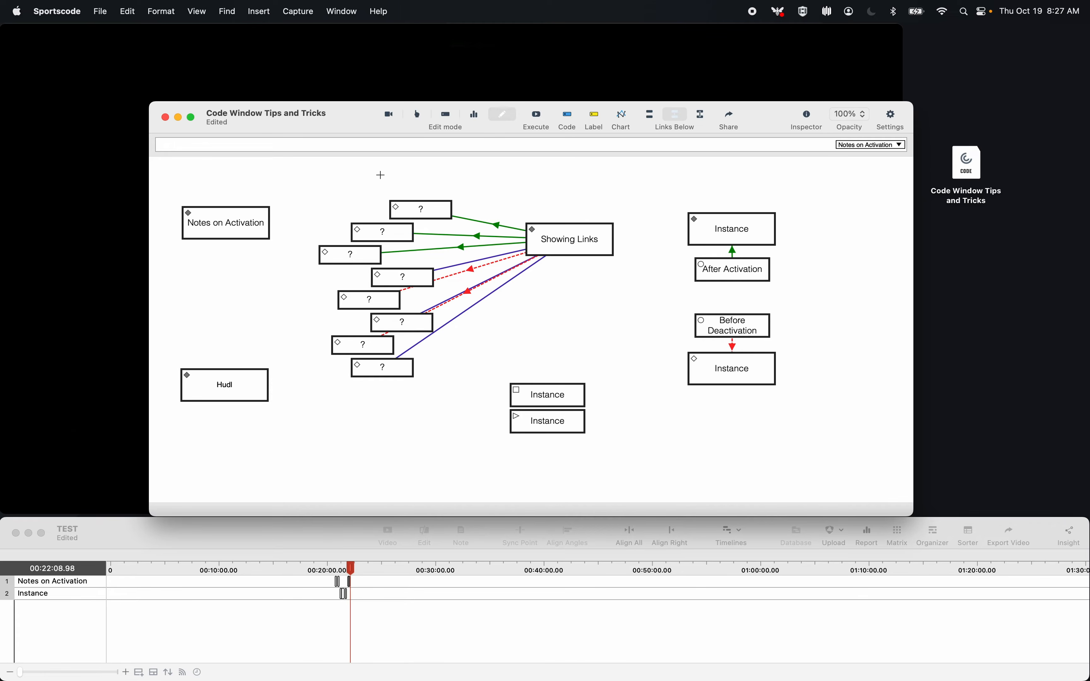
# Align all the staggered "?" buttons beside Showing Links to their vertical middle.
pyautogui.moveTo(390, 170); pyautogui.dragTo(373, 408)
pyautogui.moveTo(373, 435); pyautogui.dragTo(442, 193)
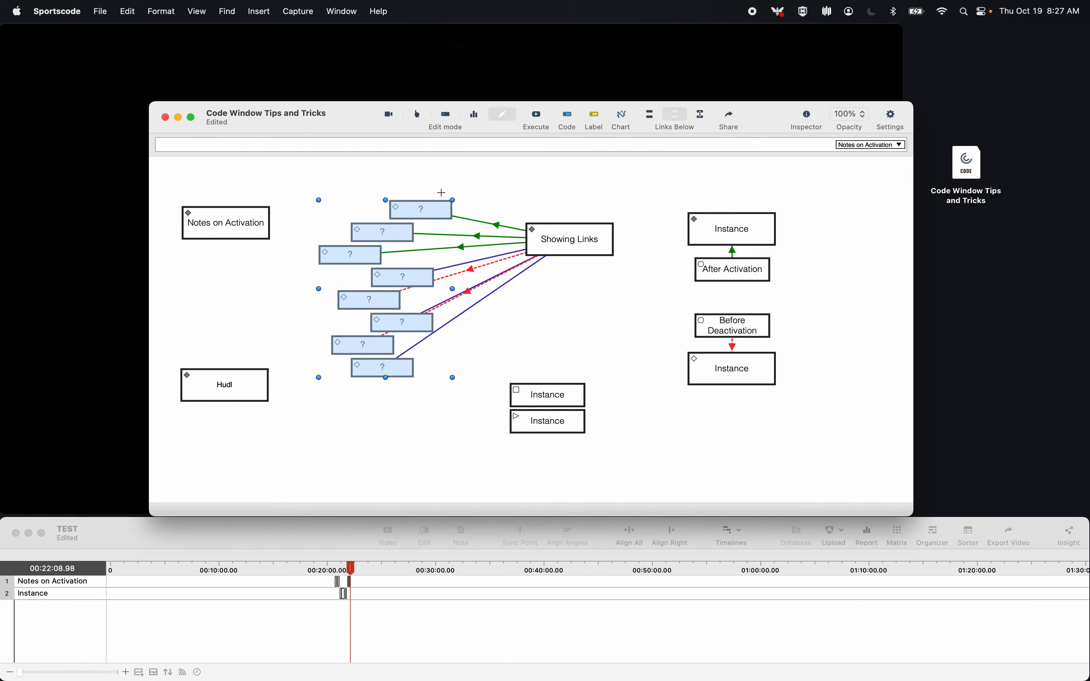
pyautogui.rightClick(392, 235)
pyautogui.moveTo(436, 345)
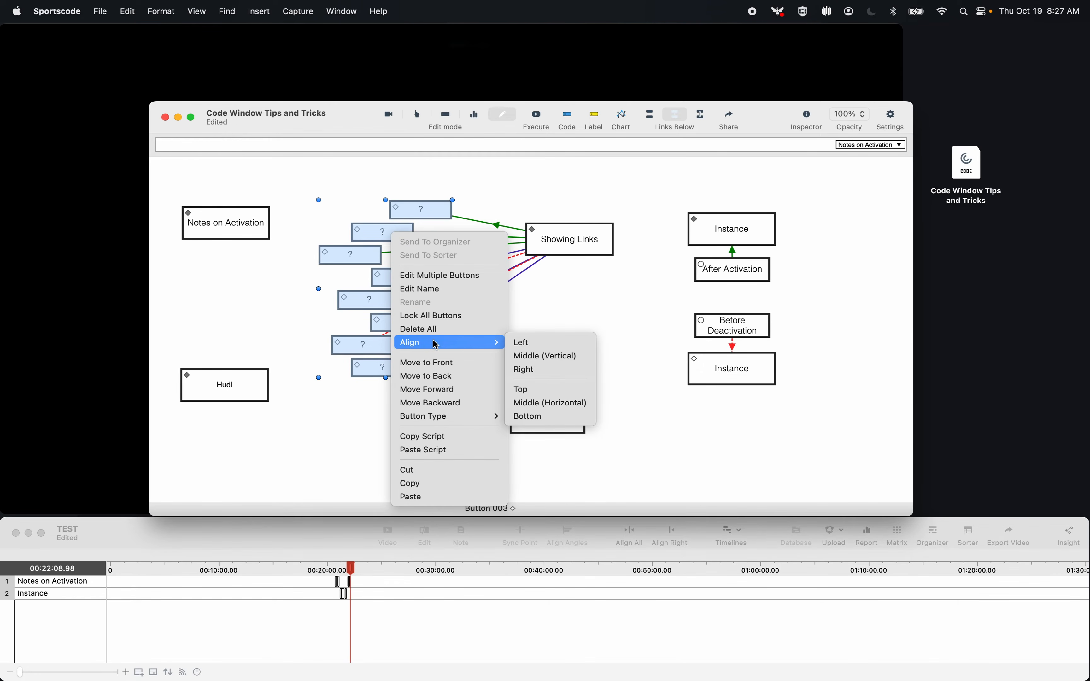
pyautogui.click(567, 361)
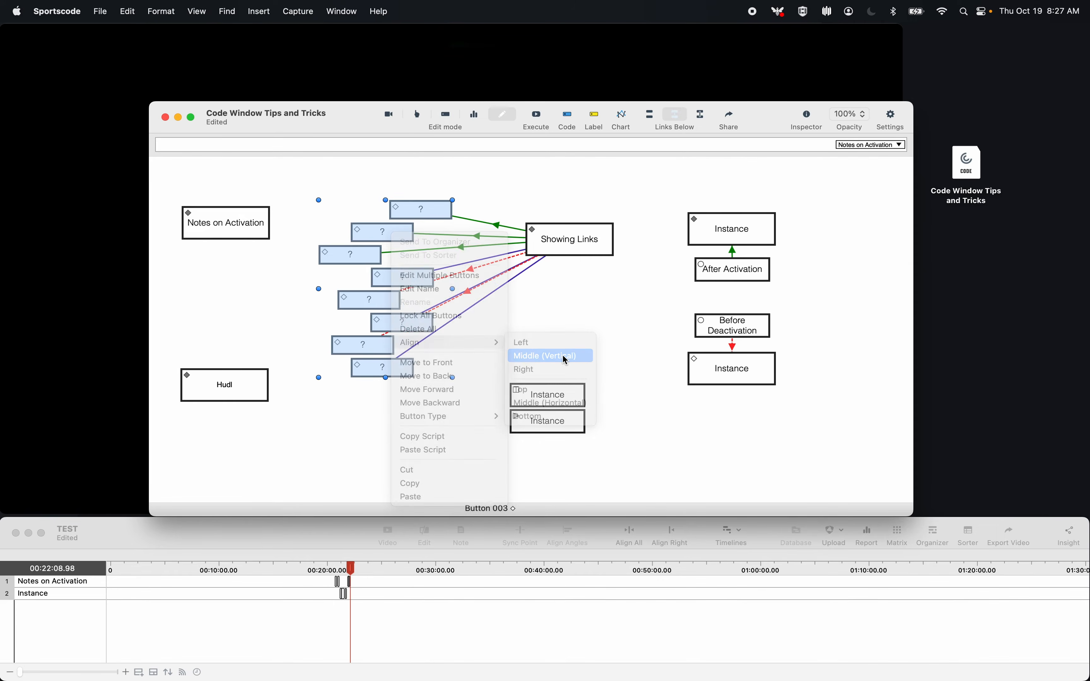
pyautogui.click(502, 407)
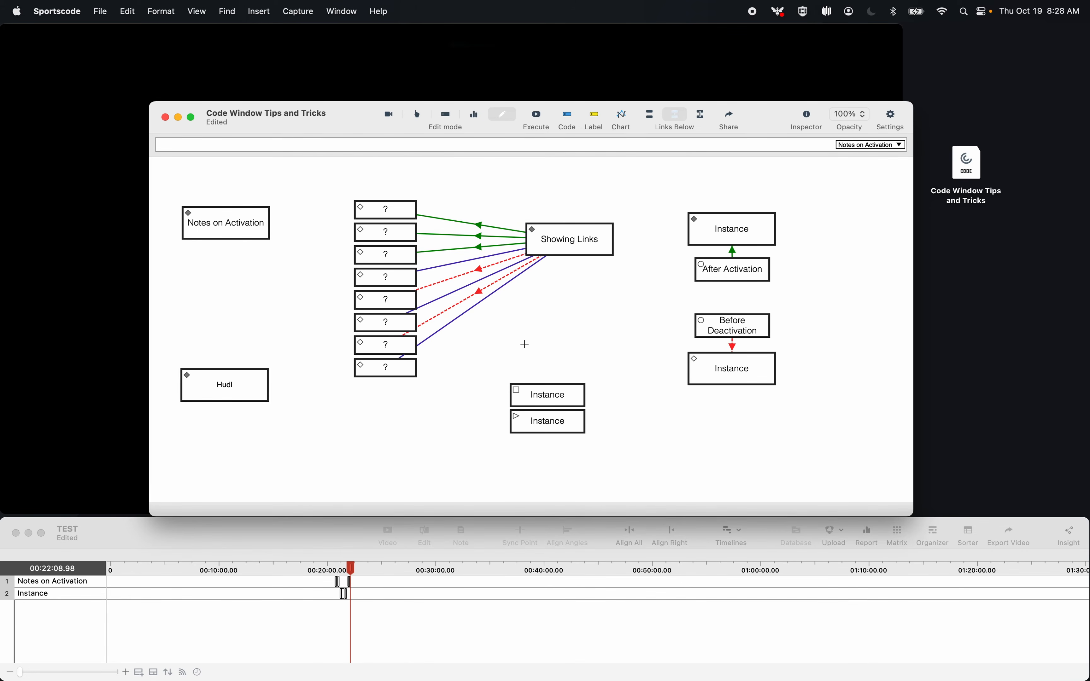
# Select every button in the code window and turn off Show identifiers for all of them.
pyautogui.press('super+a')
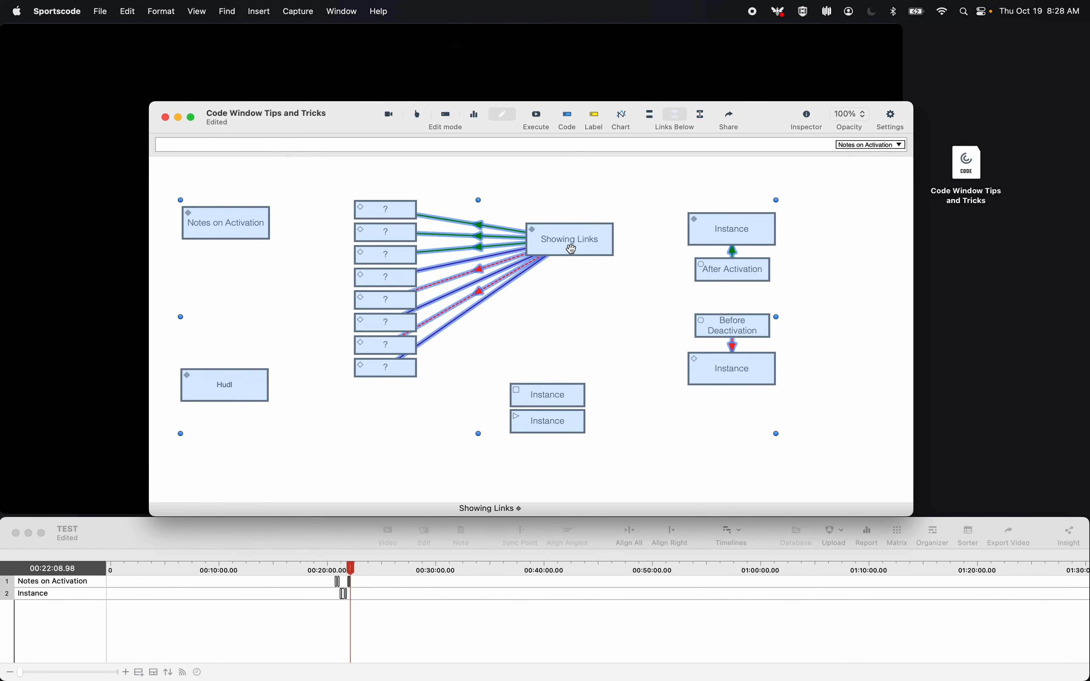
pyautogui.doubleClick(571, 247)
pyautogui.click(698, 122)
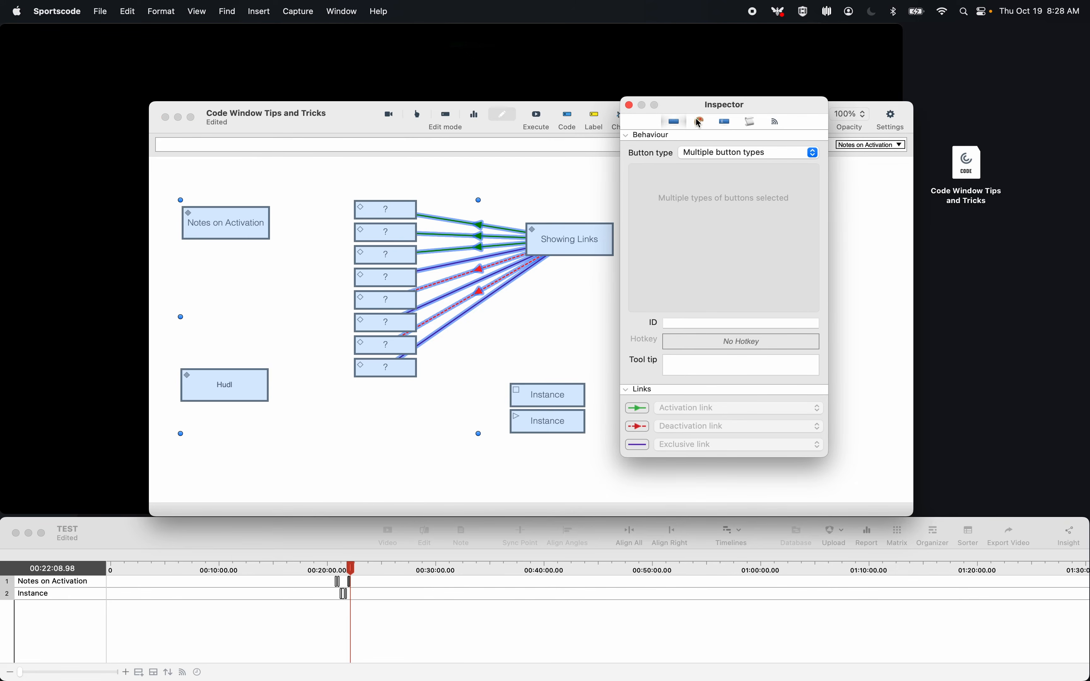
pyautogui.click(700, 122)
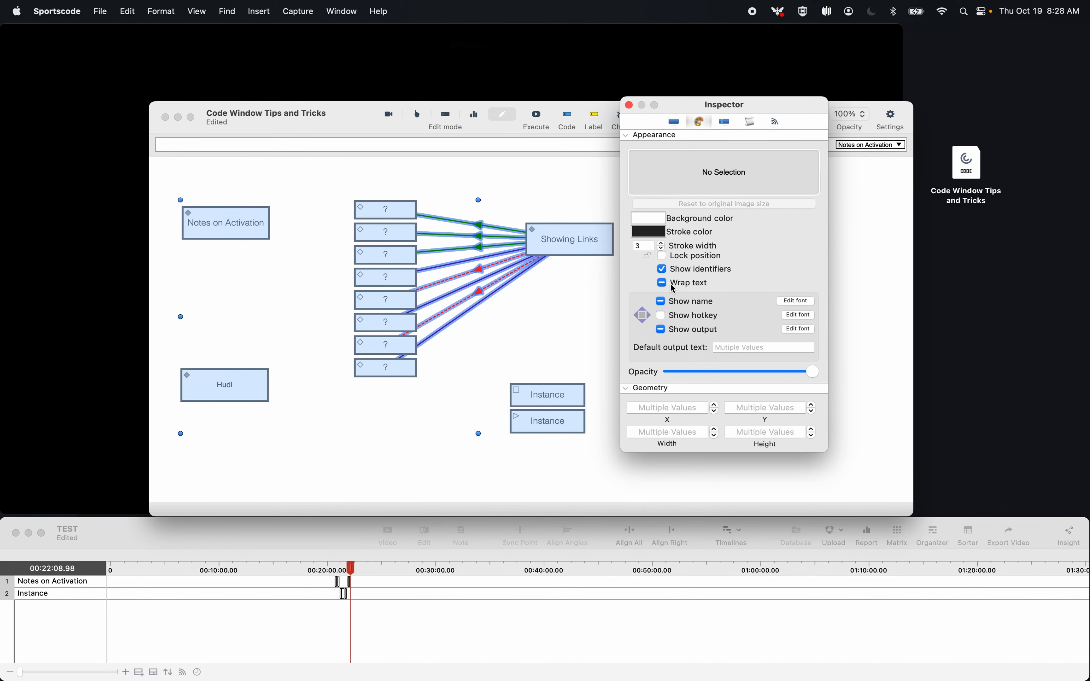
pyautogui.click(663, 270)
pyautogui.click(630, 105)
pyautogui.click(620, 215)
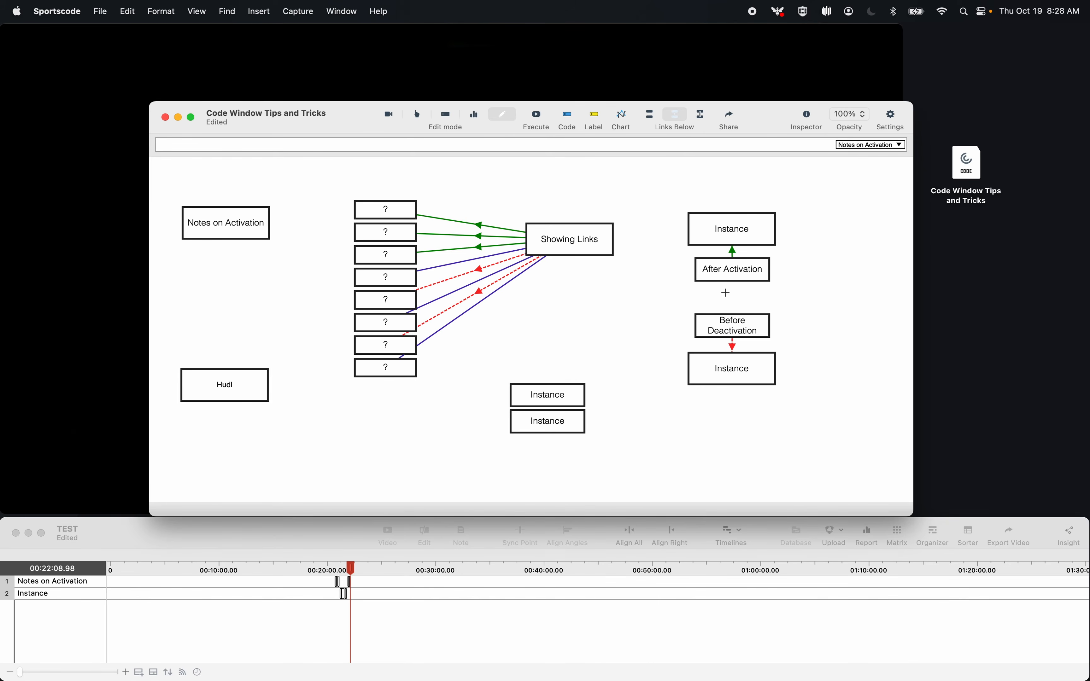
# Examine the After Activation label button's Apply options in its behaviour settings and close the Inspector.
pyautogui.doubleClick(757, 275)
pyautogui.click(676, 126)
pyautogui.click(672, 121)
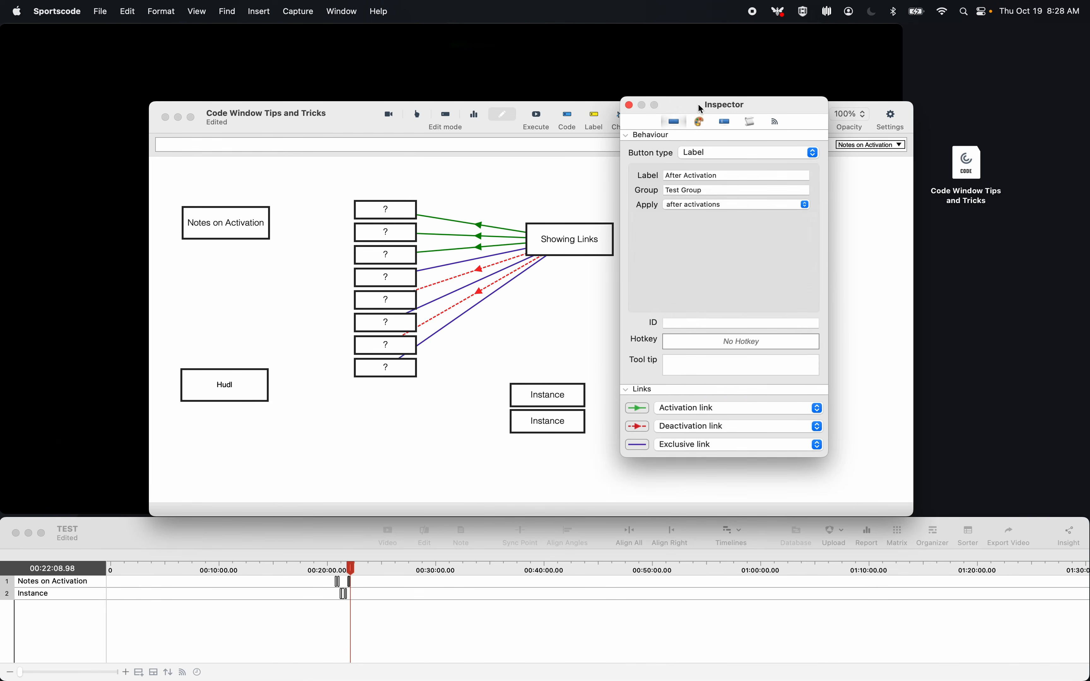
pyautogui.moveTo(701, 109); pyautogui.dragTo(565, 106)
pyautogui.click(542, 205)
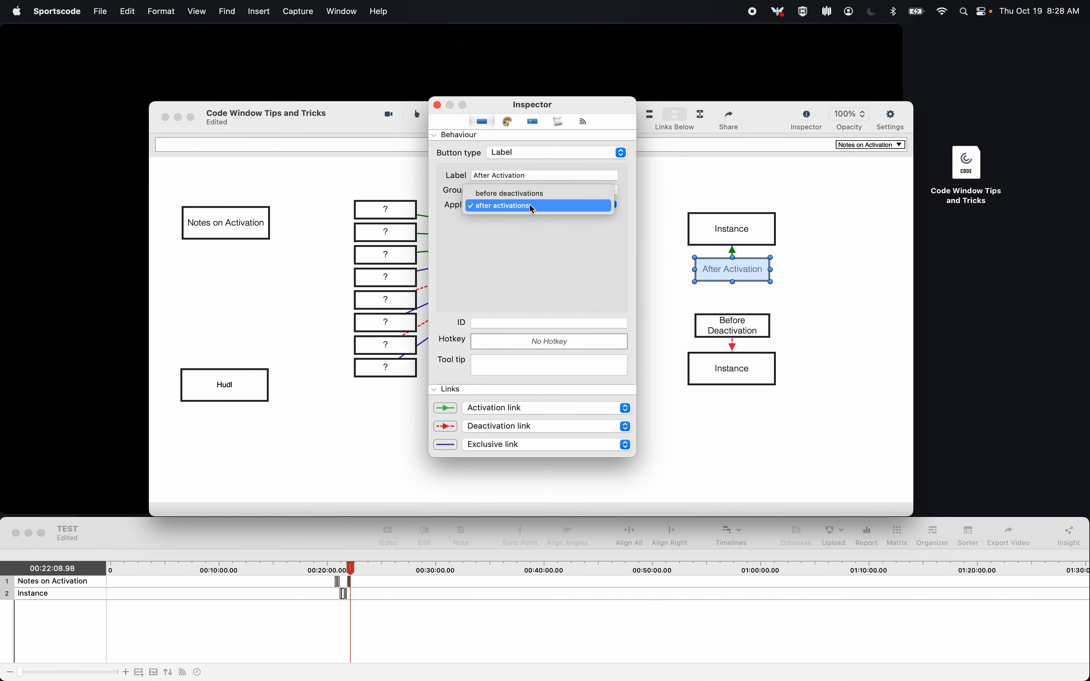
pyautogui.click(437, 106)
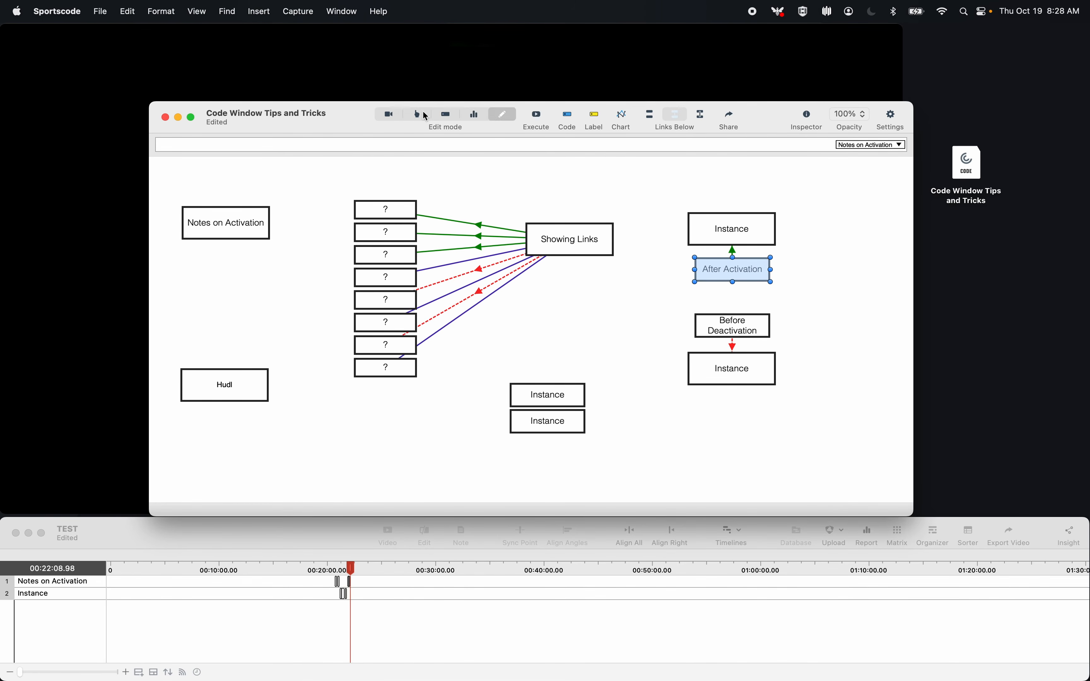
# In code mode, use the After Activation label to code a labelled Instance, and move the timeline playhead to about 00:23:47.
pyautogui.click(423, 111)
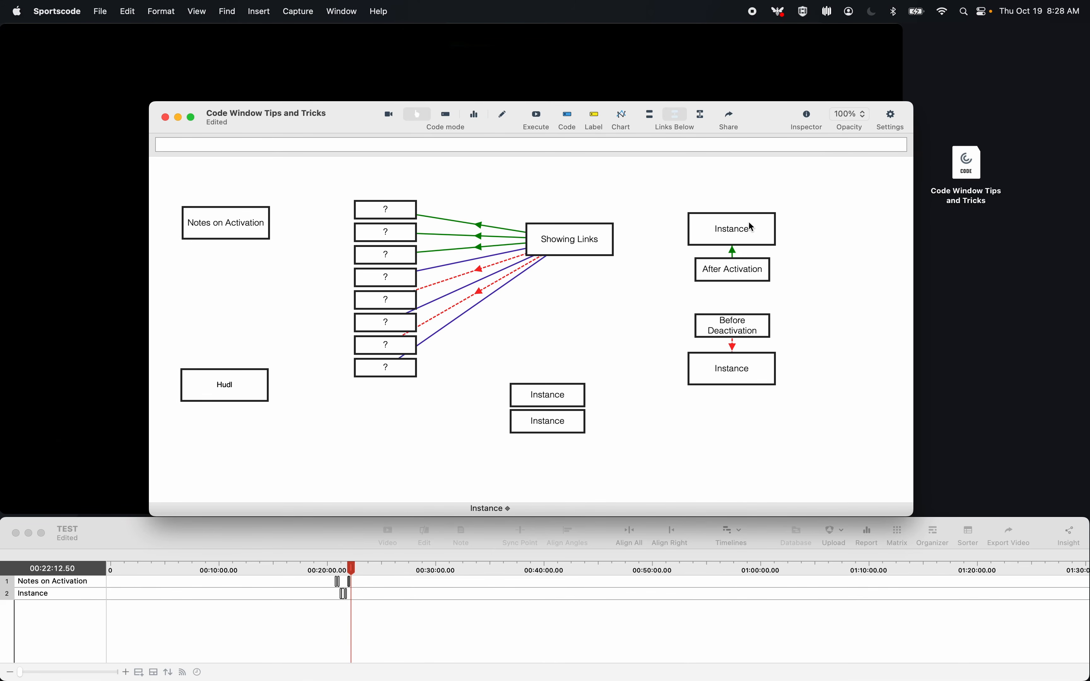
pyautogui.click(738, 274)
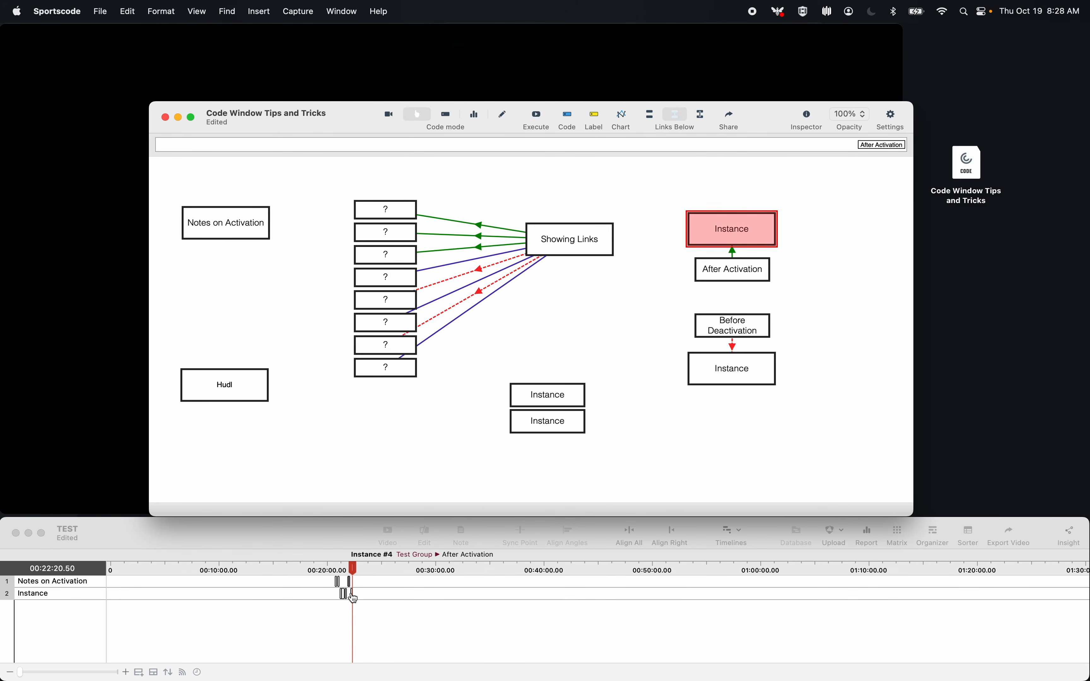
pyautogui.click(368, 571)
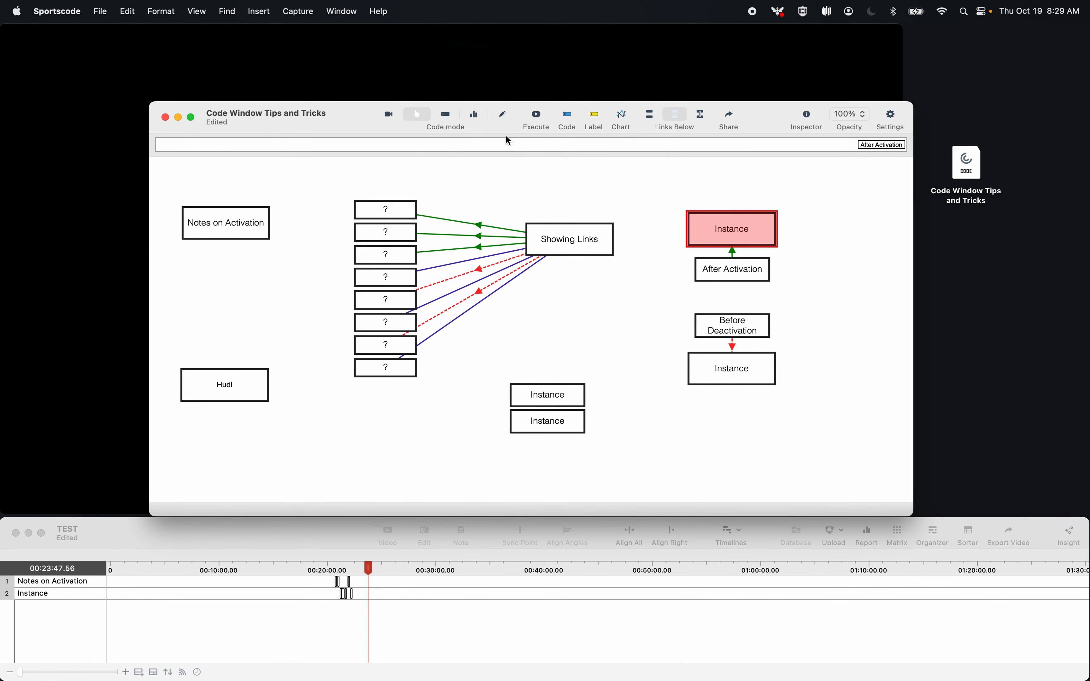
# Return to edit mode and examine the Before Deactivation label button's Apply options in its behaviour settings.
pyautogui.click(502, 117)
pyautogui.doubleClick(733, 321)
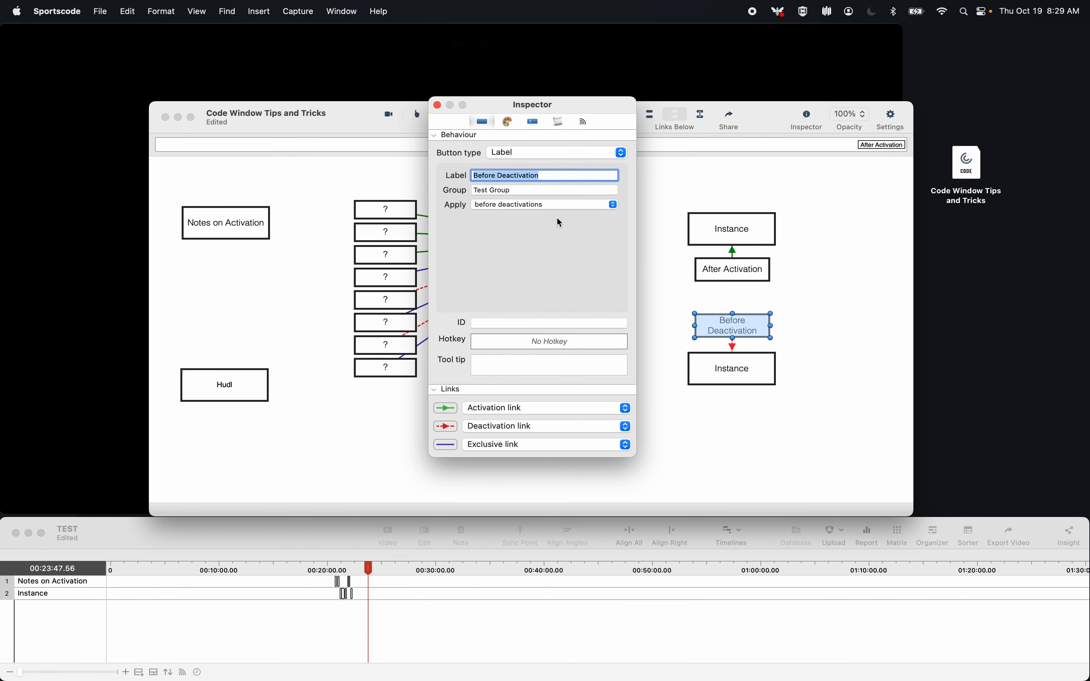
pyautogui.click(544, 206)
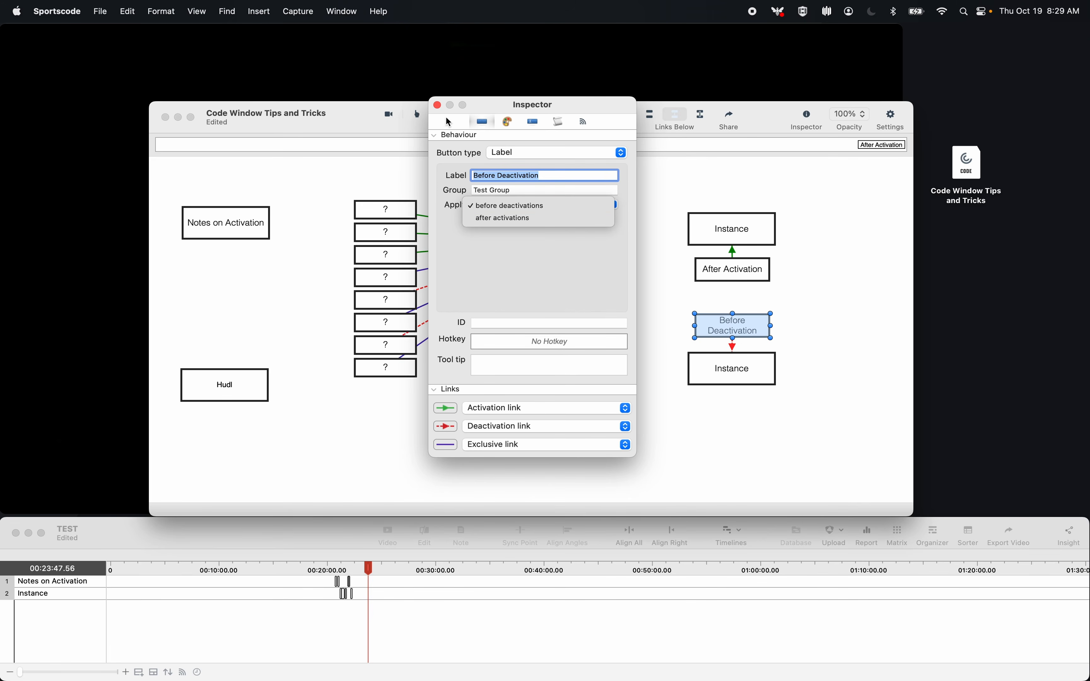
pyautogui.click(437, 105)
pyautogui.click(438, 105)
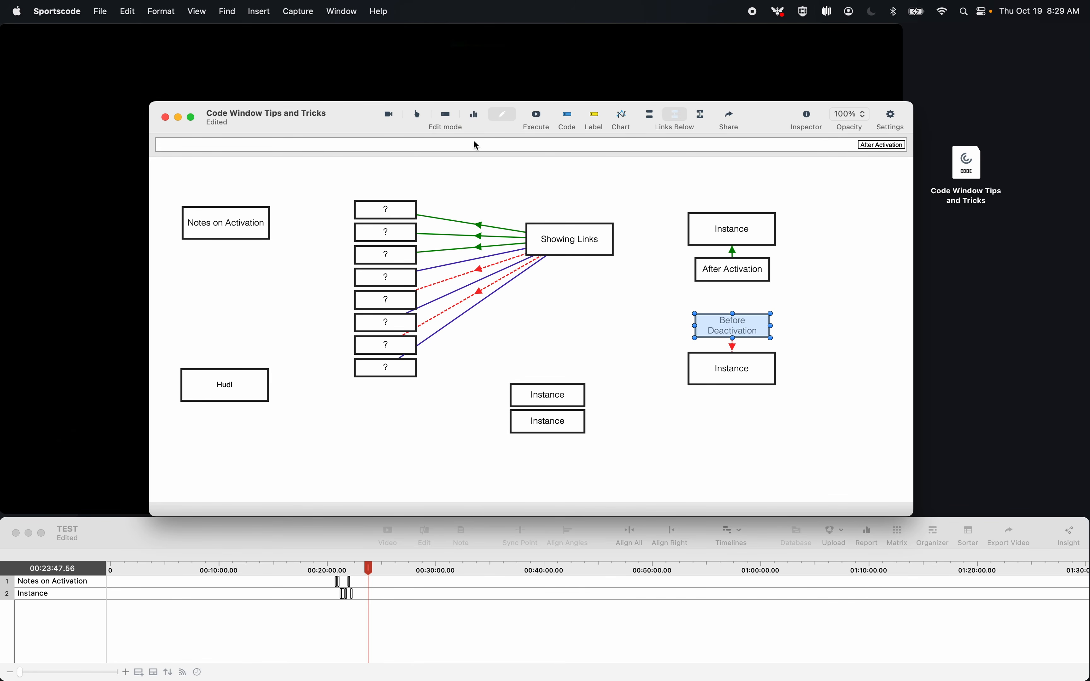
# In code mode, start the Instance button below Before Deactivation and end it by applying the Before Deactivation label.
pyautogui.click(417, 113)
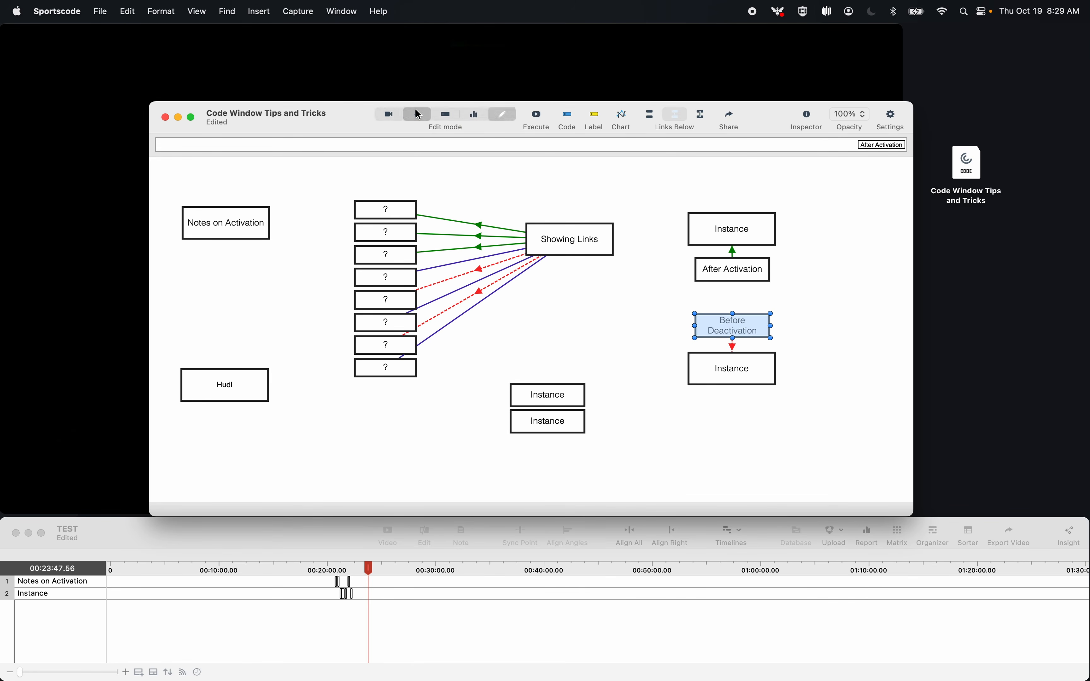
pyautogui.click(729, 371)
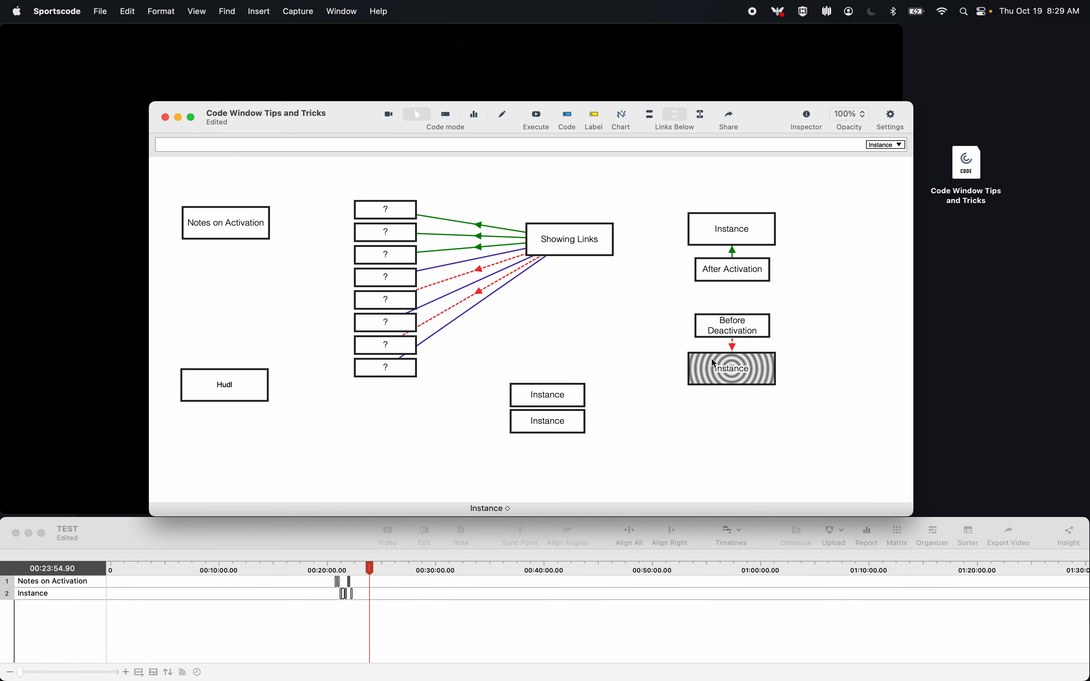
pyautogui.click(746, 332)
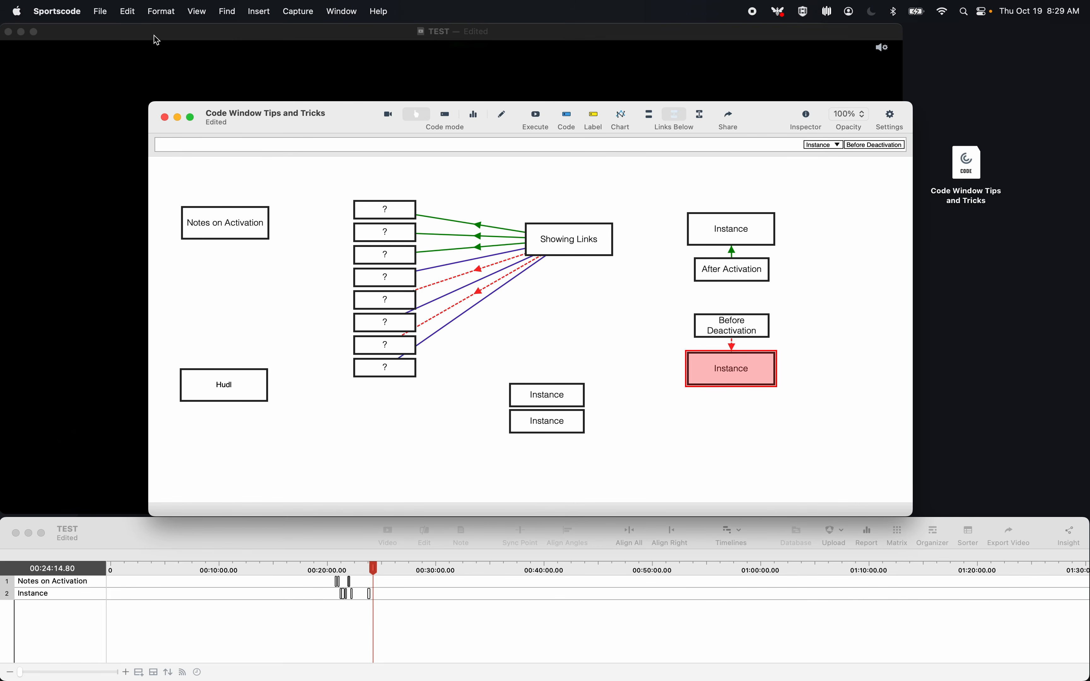
# Browse all saved versions of the code window and restore the one from today at 8:23 AM.
pyautogui.click(109, 13)
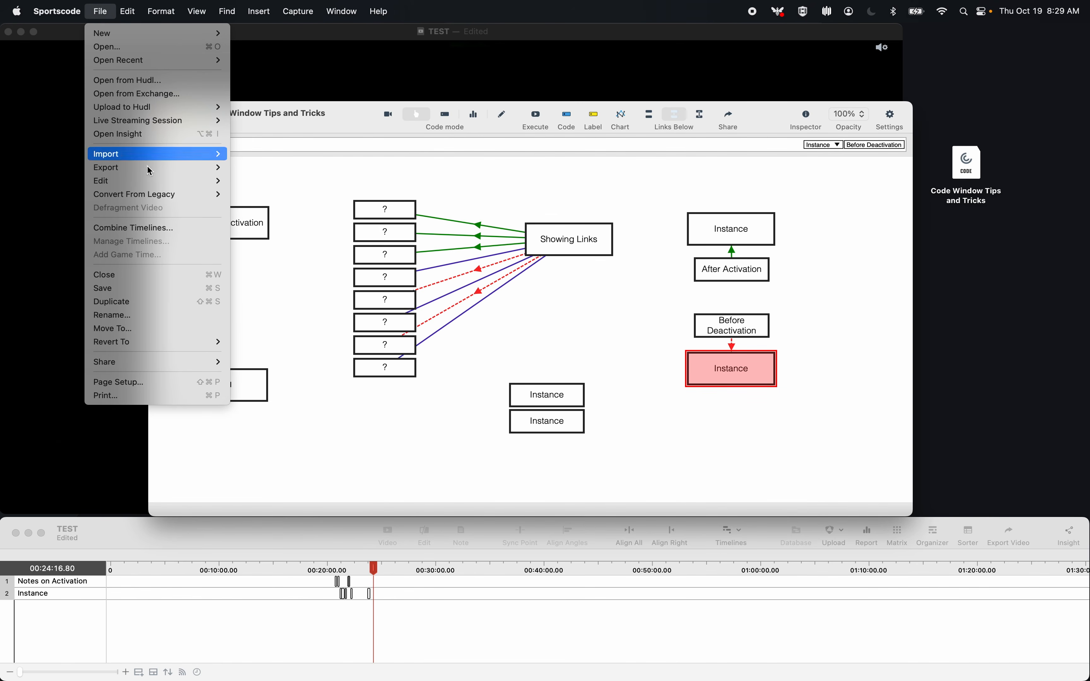
pyautogui.moveTo(176, 344)
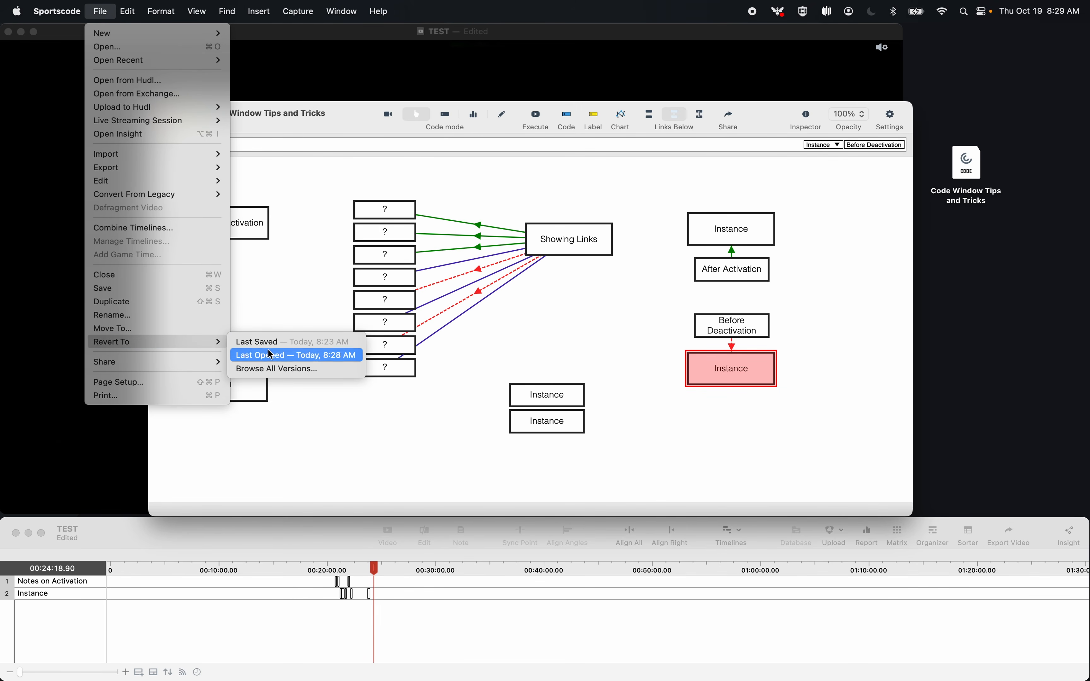
pyautogui.click(272, 374)
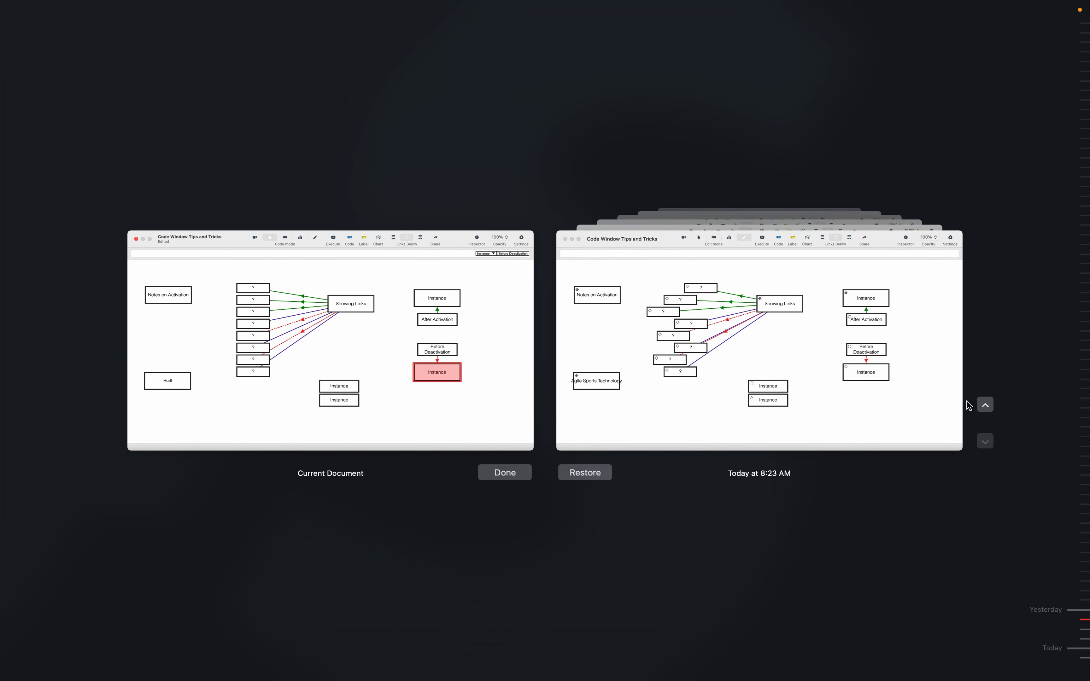
pyautogui.click(986, 405)
pyautogui.click(987, 404)
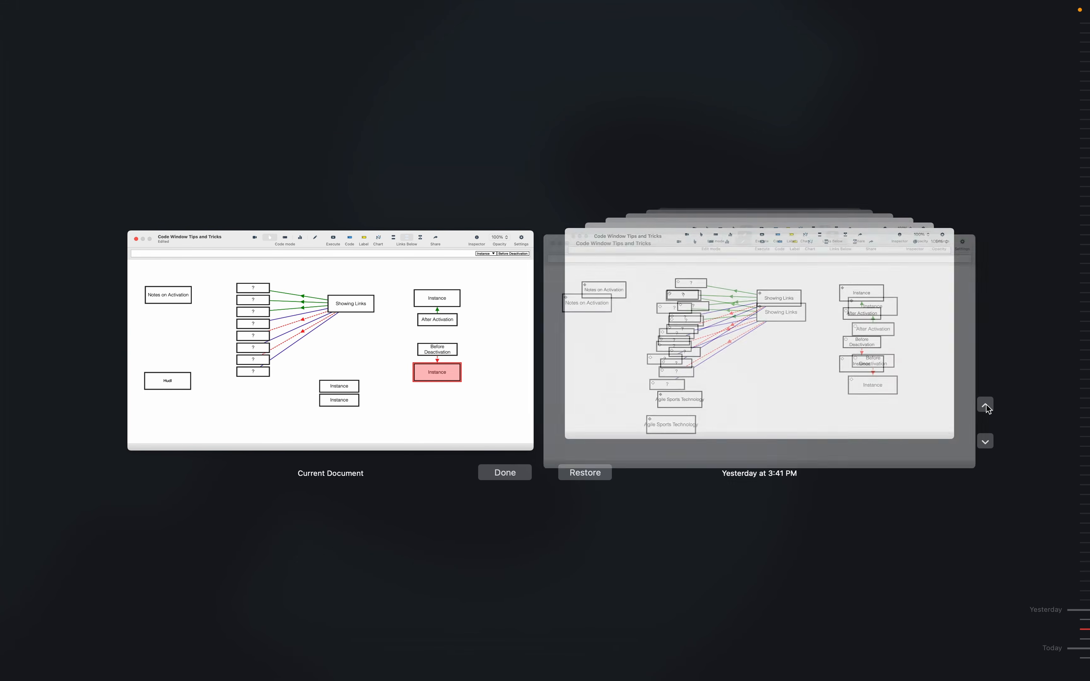
pyautogui.click(986, 440)
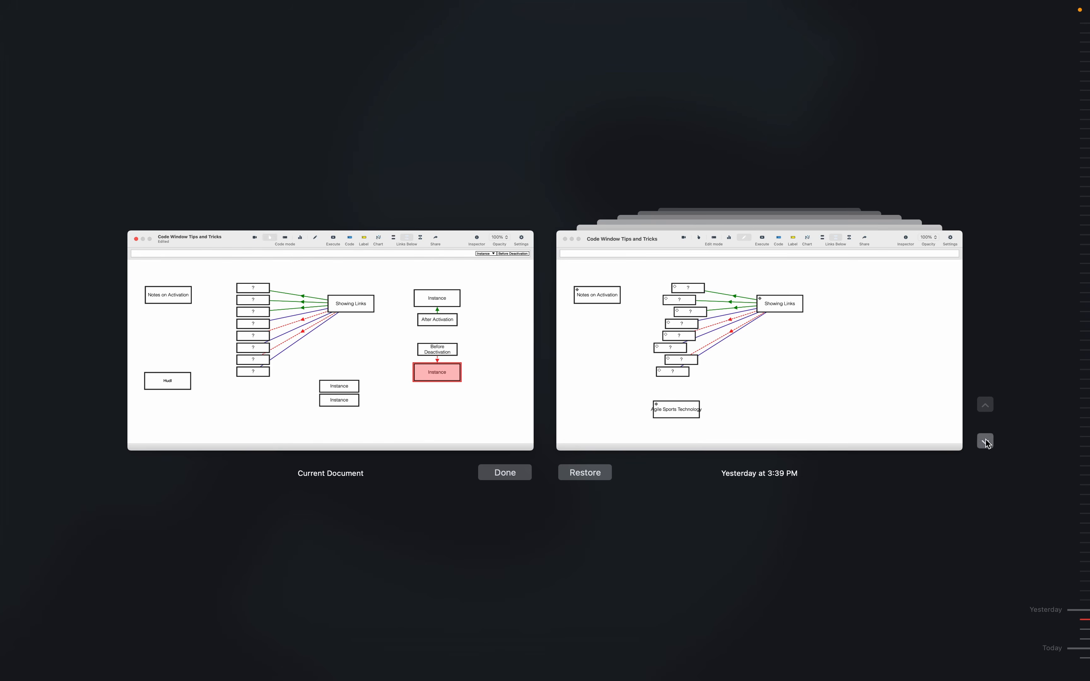
pyautogui.click(987, 408)
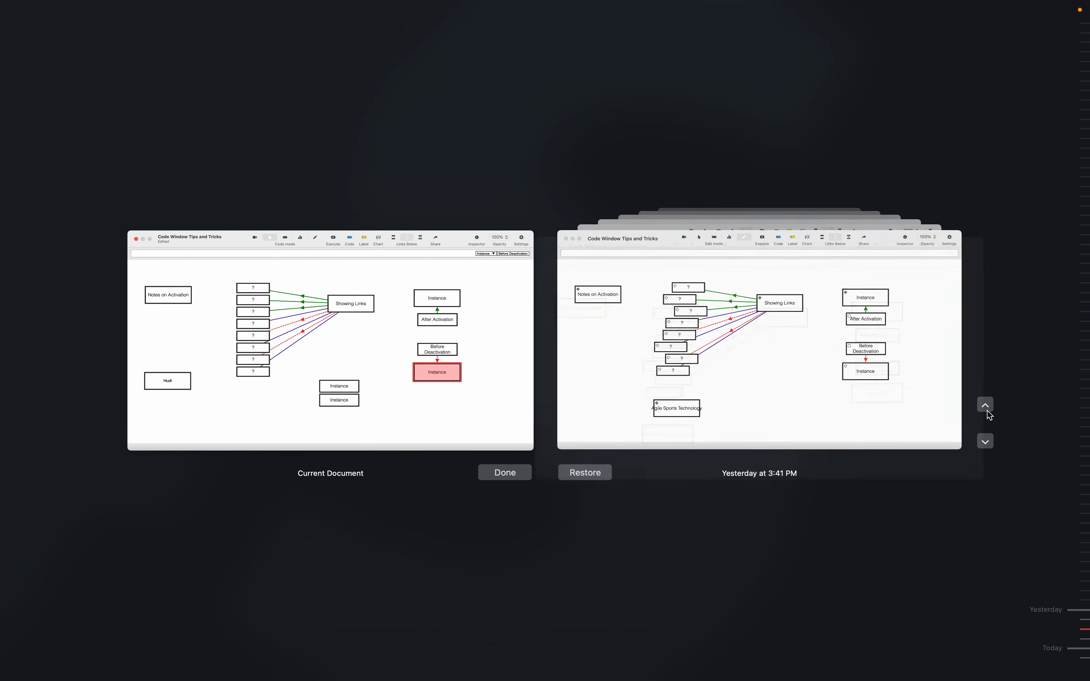
pyautogui.click(986, 439)
pyautogui.click(987, 440)
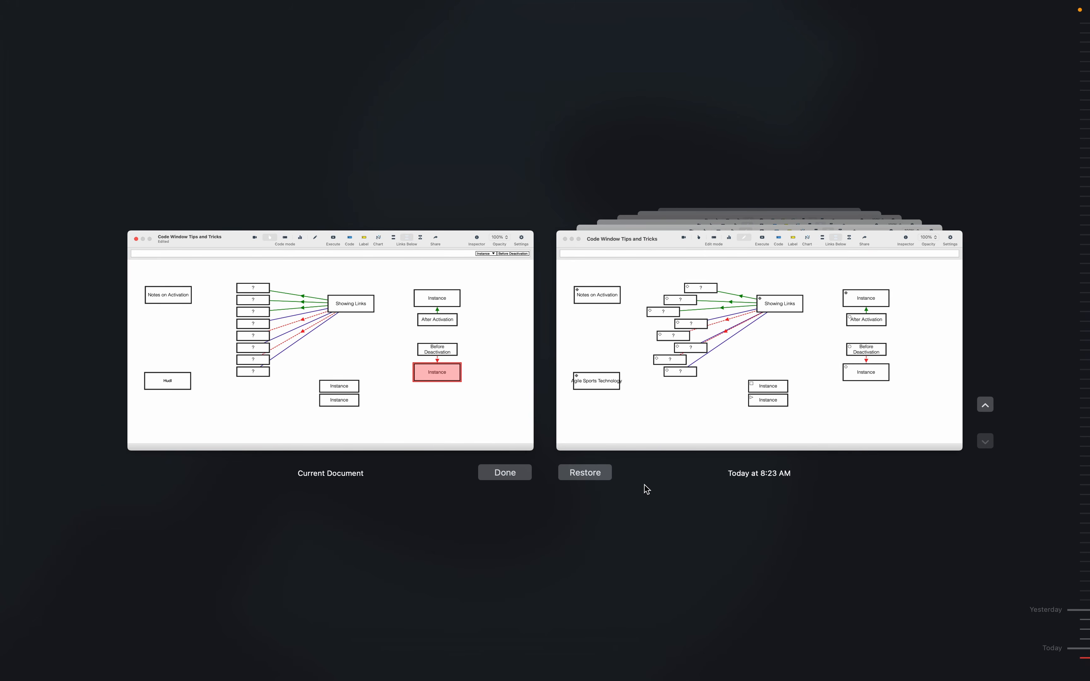
pyautogui.click(604, 473)
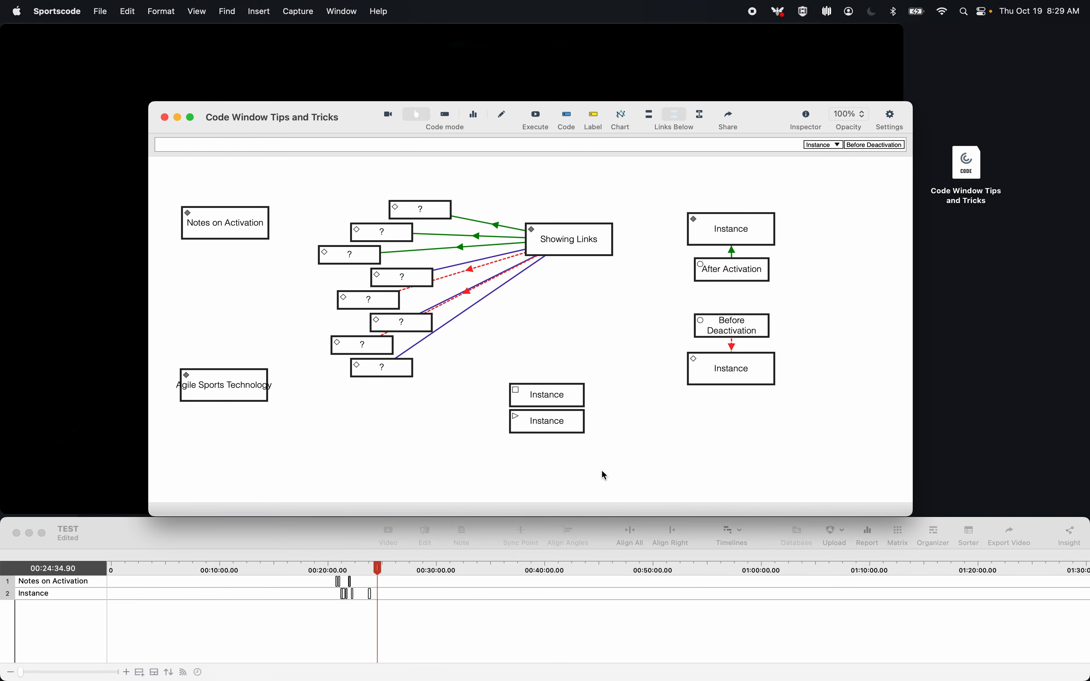